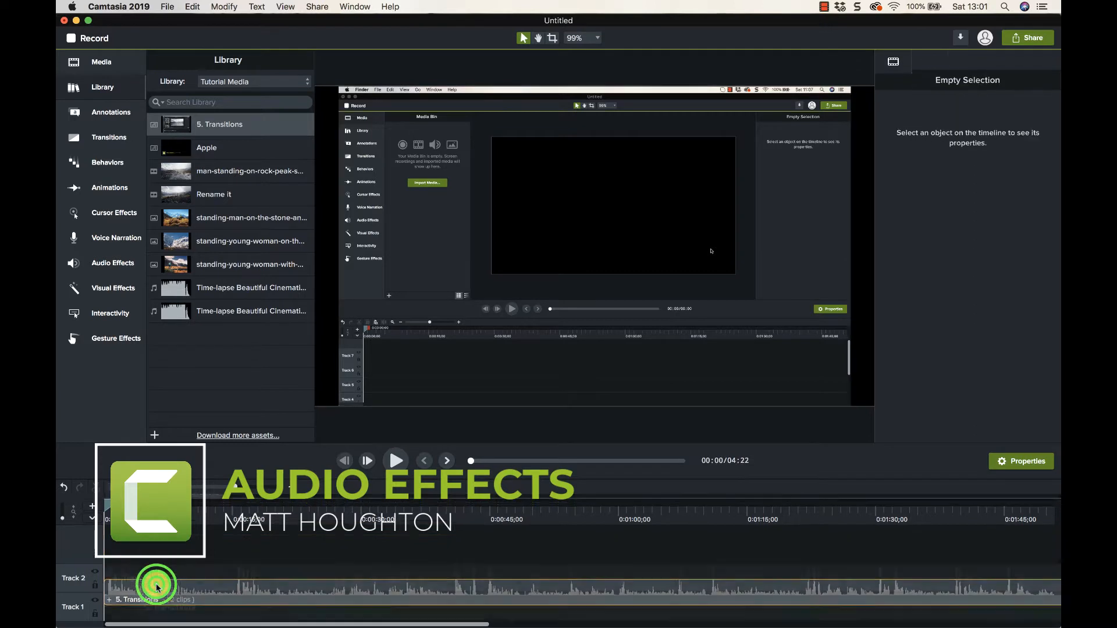
Apply the Captions audio effect to the 5. Transitions video clip on Track 1
left_click(118, 241)
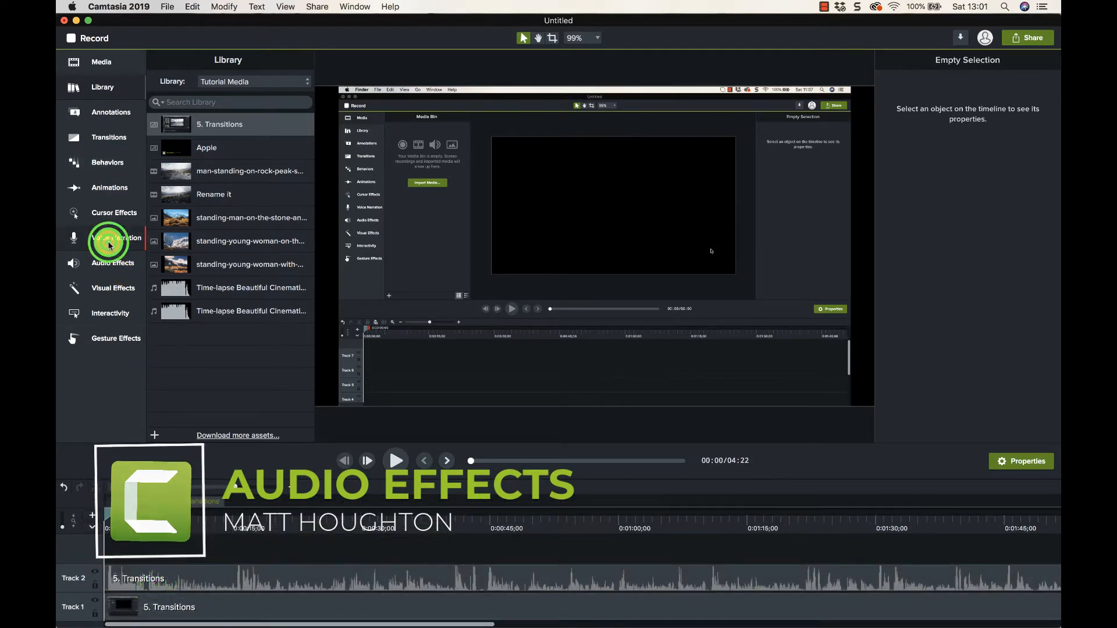
left_click(111, 262)
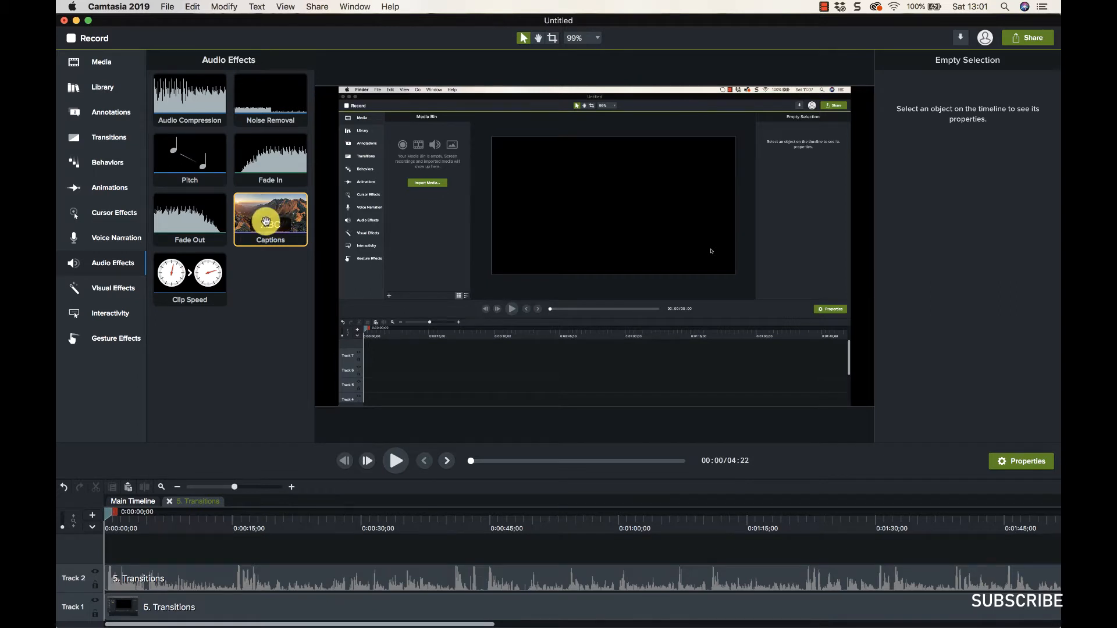
scroll(525, 242, "down", 3)
scroll(524, 242, "up", 2)
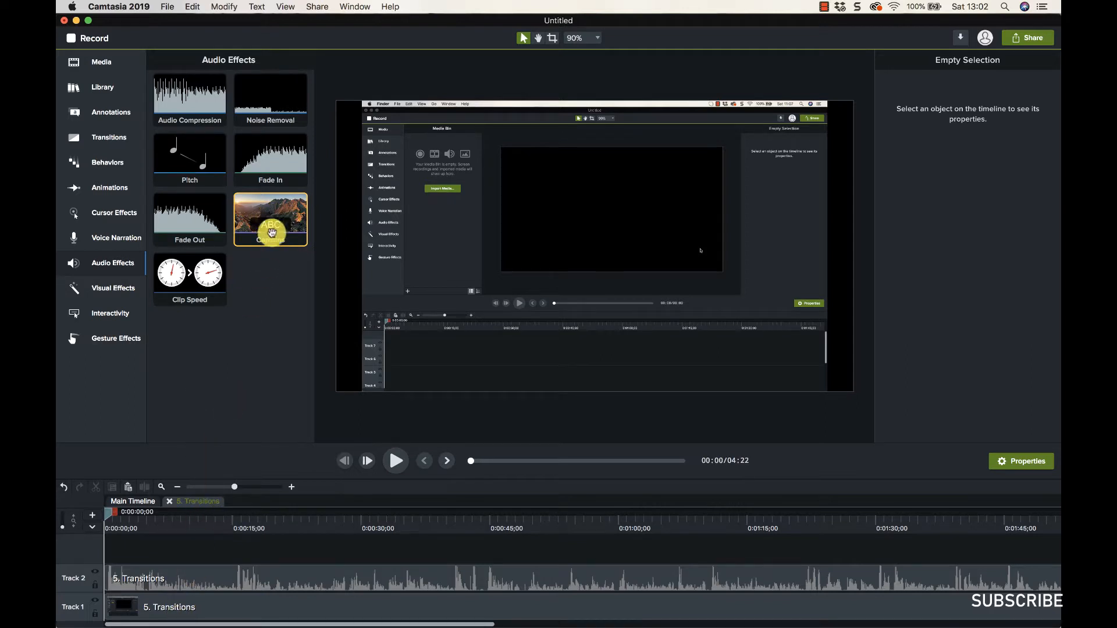
left_click_drag(271, 227, 220, 605)
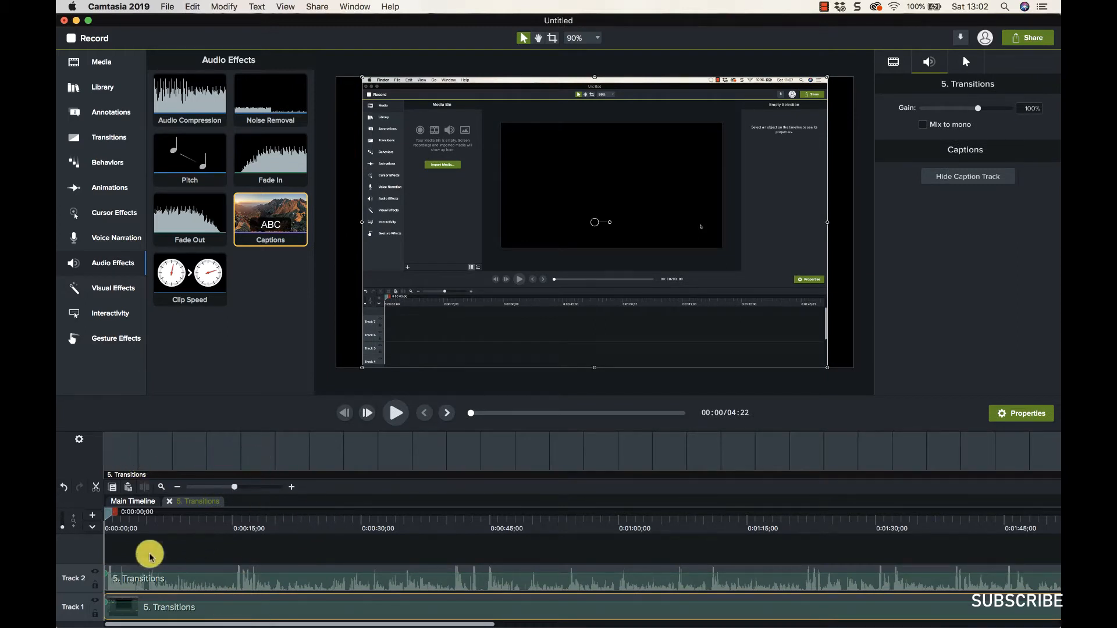
Add a caption at about 1:32 in the caption track reading "You type in the words that are said"
left_click(235, 488)
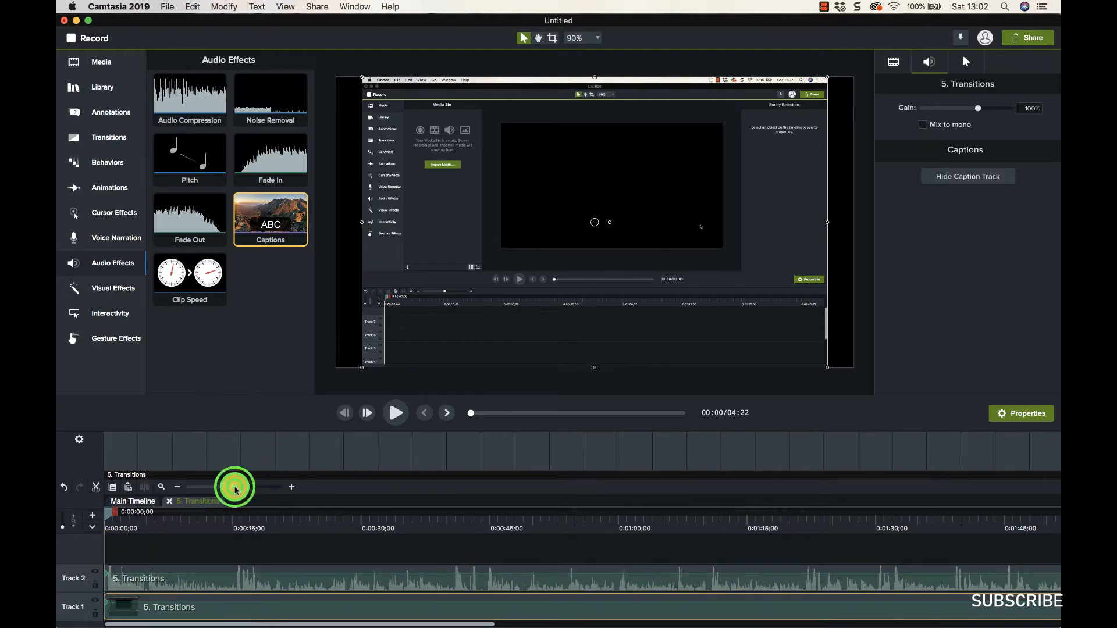
left_click_drag(235, 488, 220, 487)
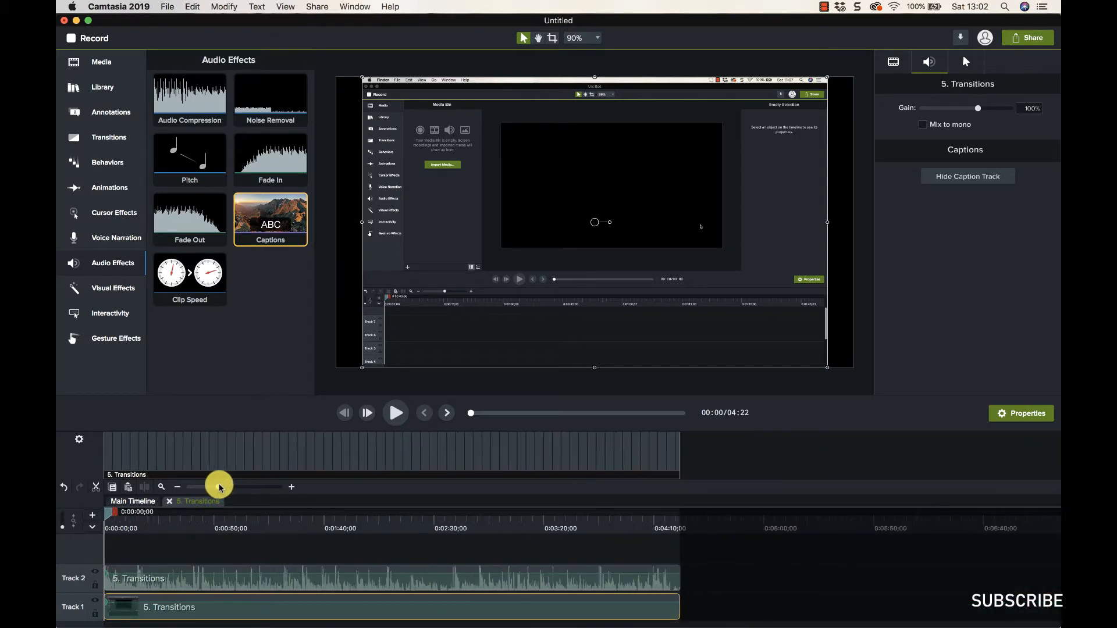
left_click(311, 465)
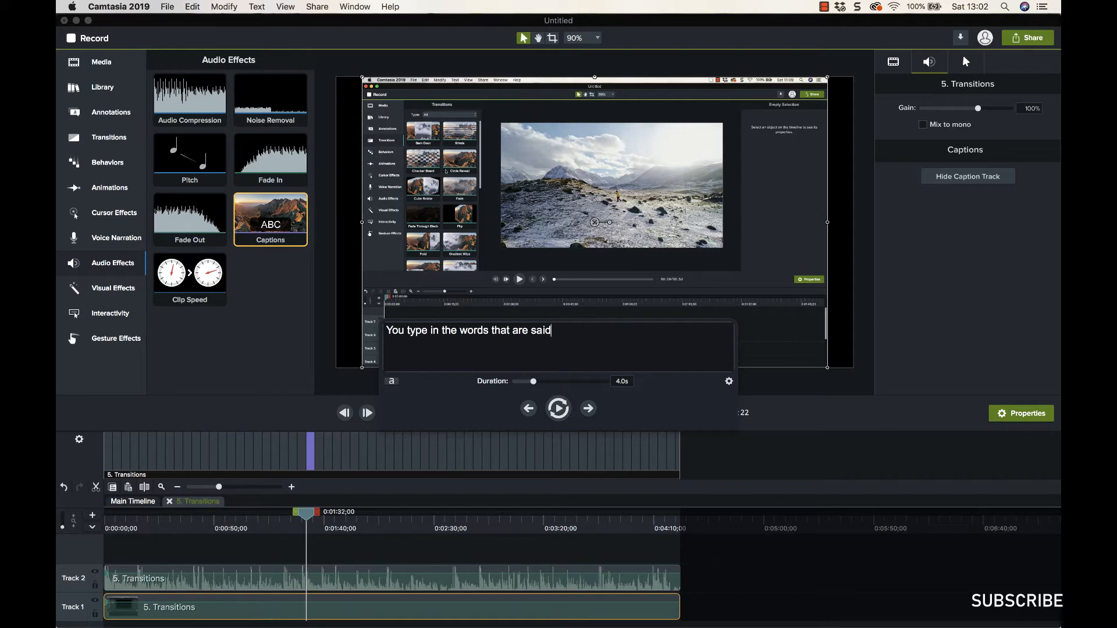
left_click(370, 549)
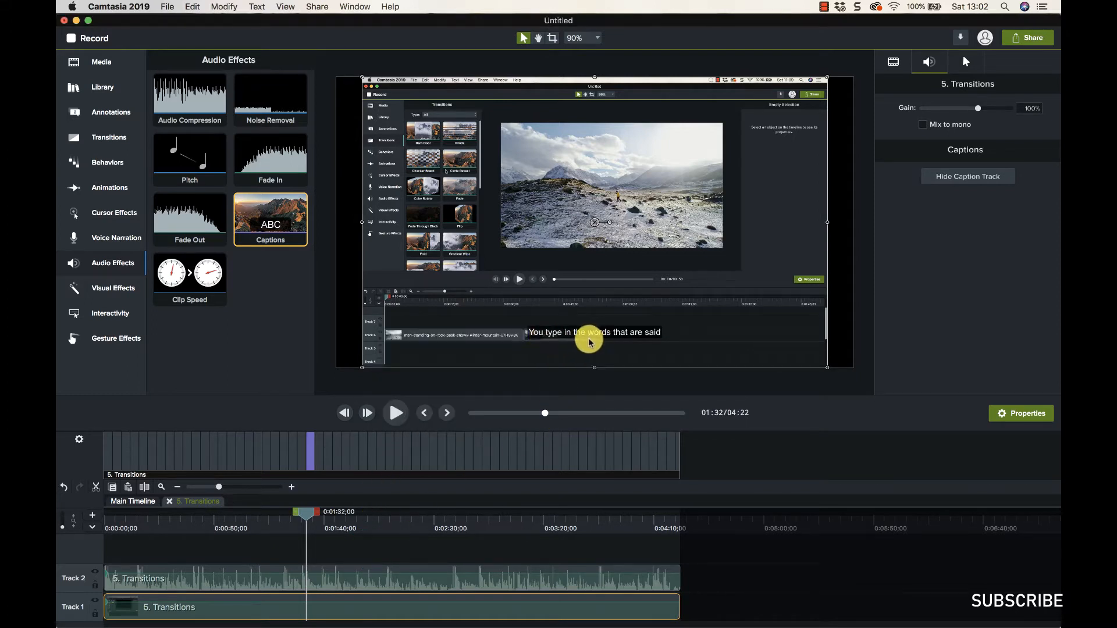
scroll(589, 340, "up", 3)
scroll(590, 342, "down", 1)
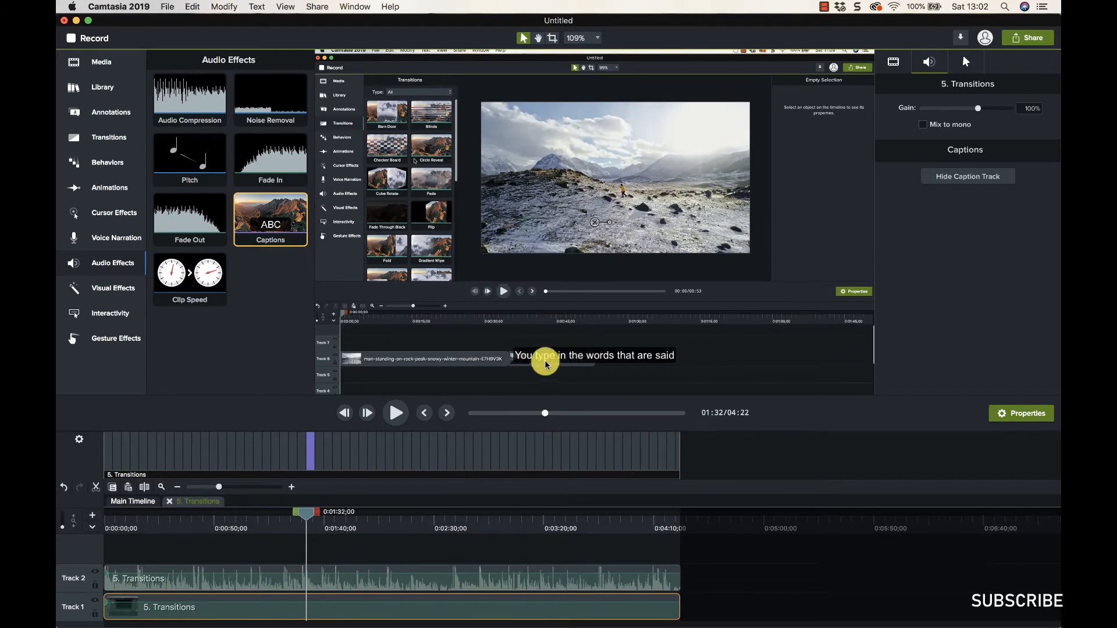
Reopen the caption at about 1:32 and change its font to Trebuchet MS
left_click_drag(296, 531, 314, 519)
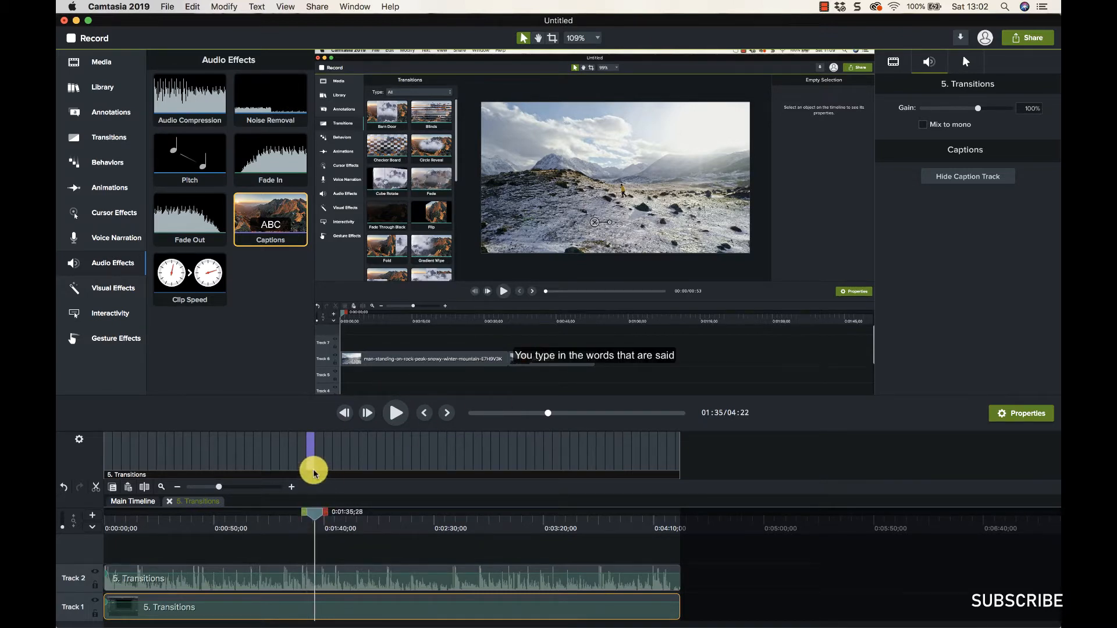
left_click(310, 466)
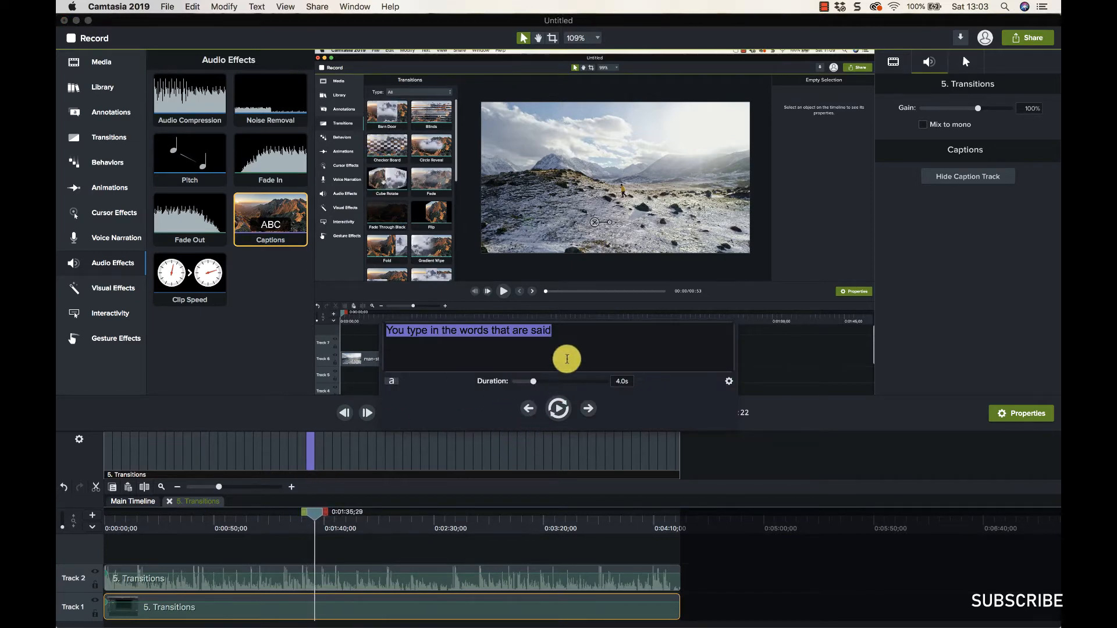
left_click(565, 343)
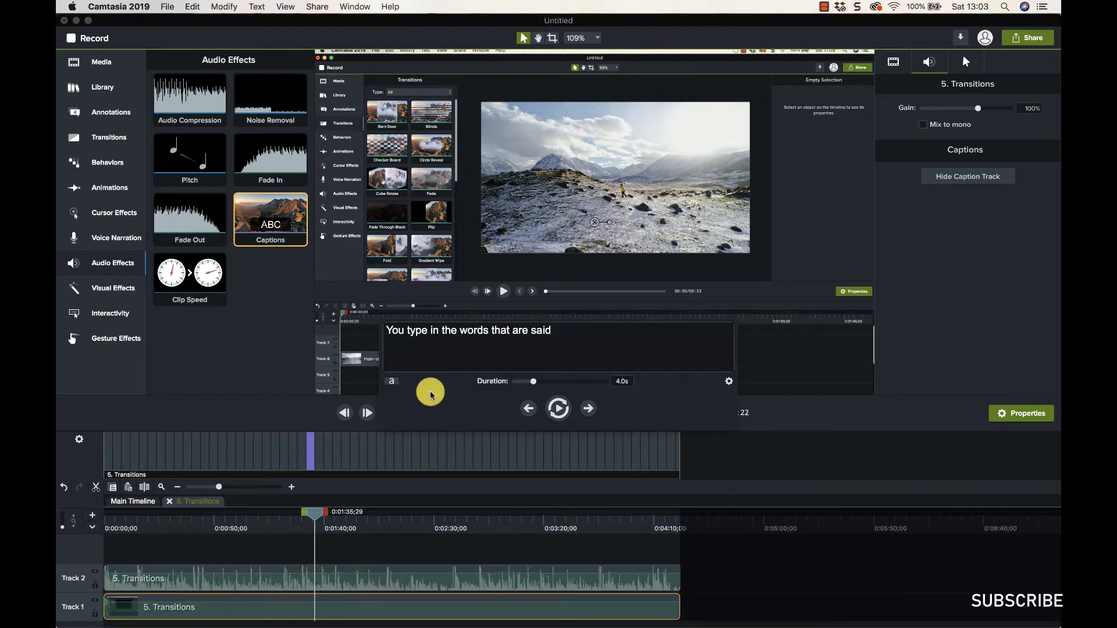
left_click(393, 382)
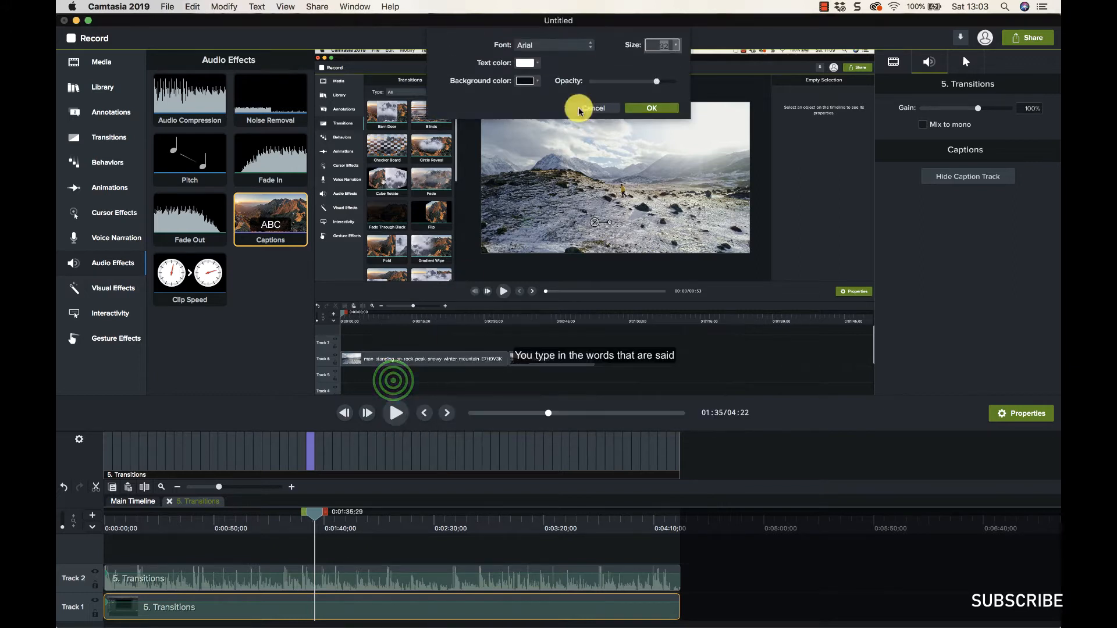
left_click(574, 44)
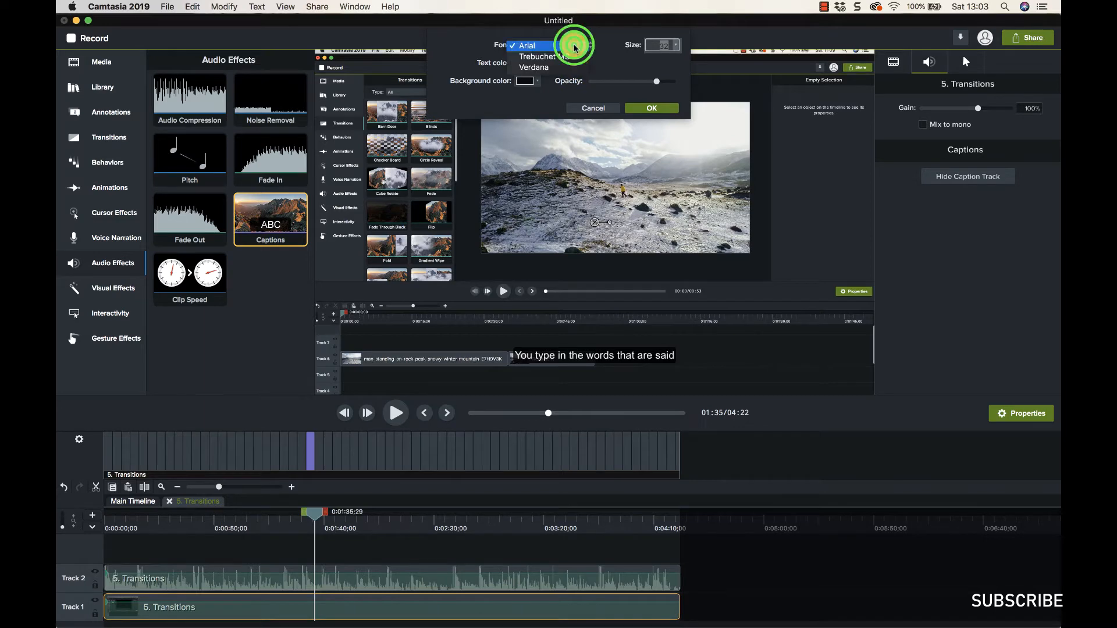
left_click(562, 58)
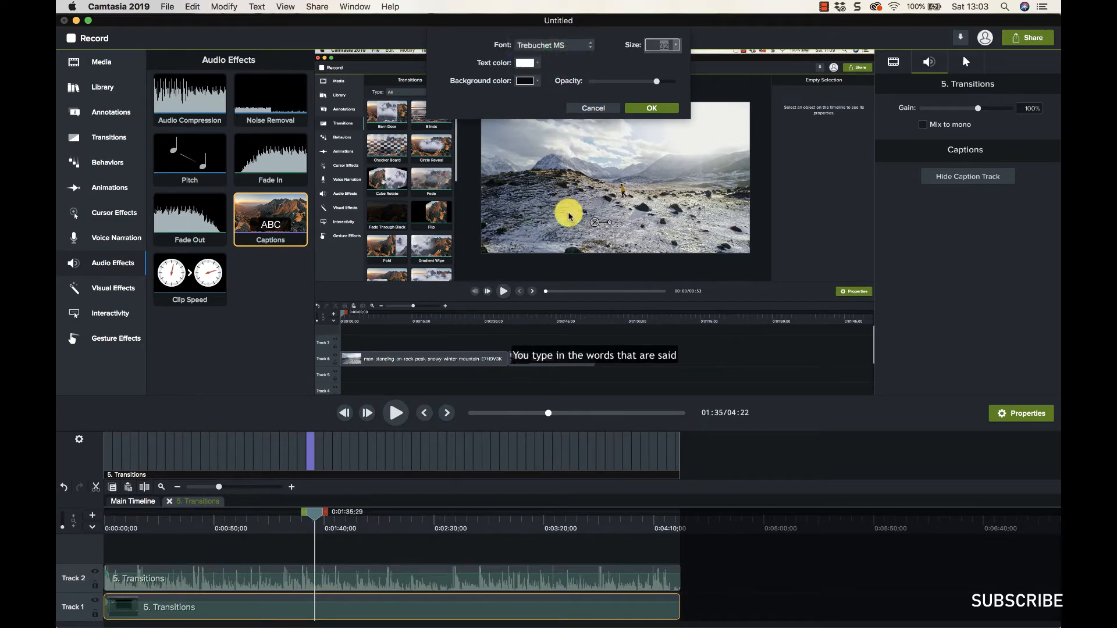
Set the caption text size to 48 and accept the font settings
left_click(675, 45)
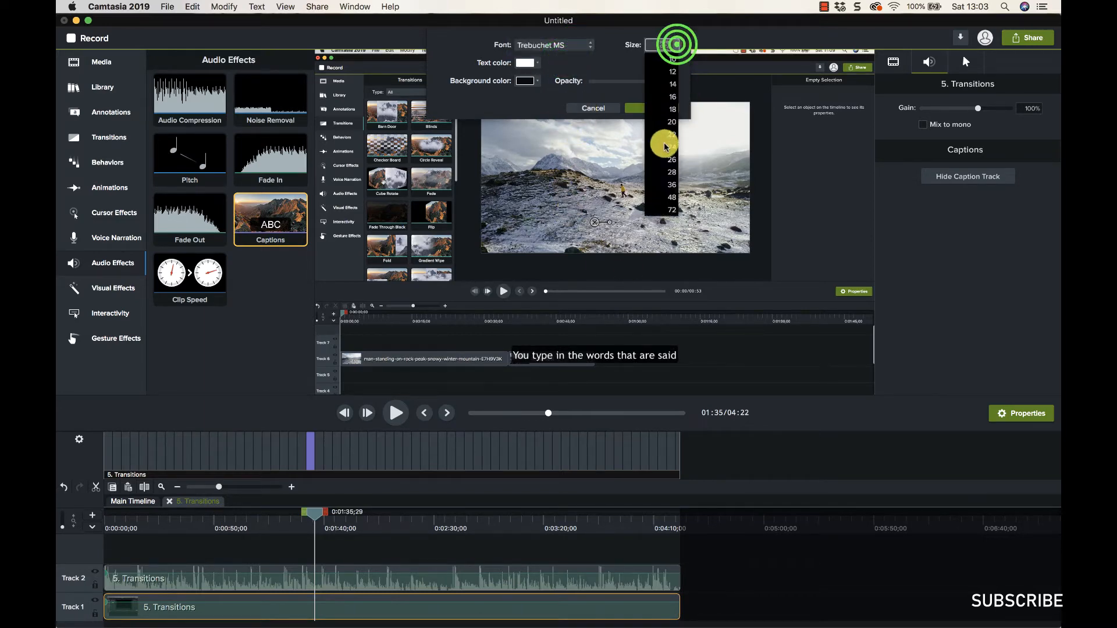
left_click(665, 162)
left_click(676, 44)
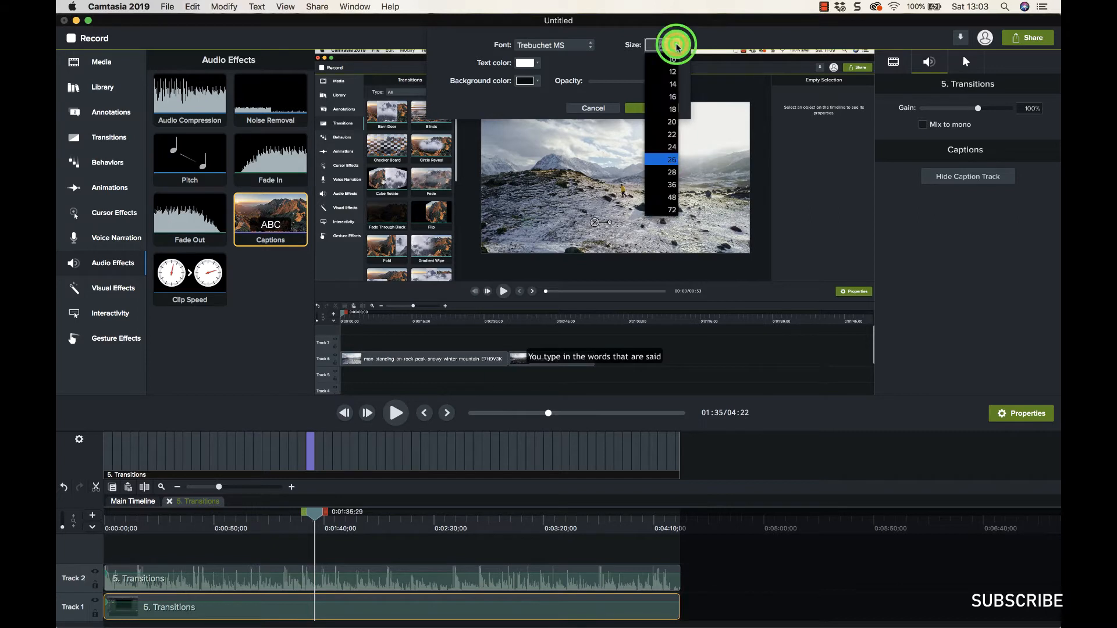
left_click(669, 197)
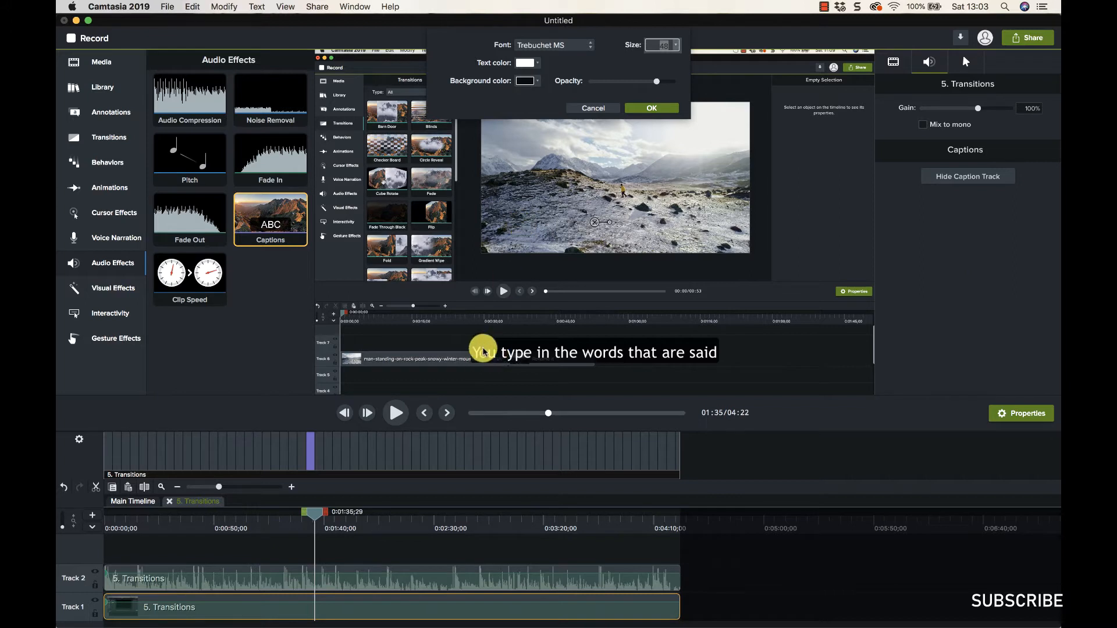
left_click(639, 110)
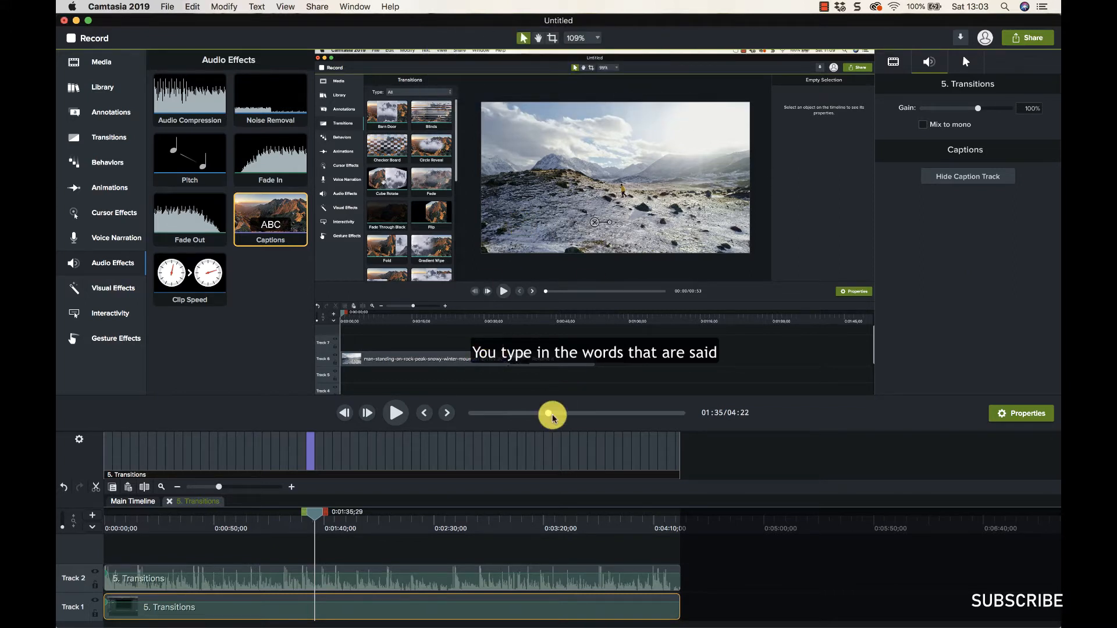
Check the extra options of the caption at about 1:32 and extend its duration to 5.2 s
left_click(616, 307)
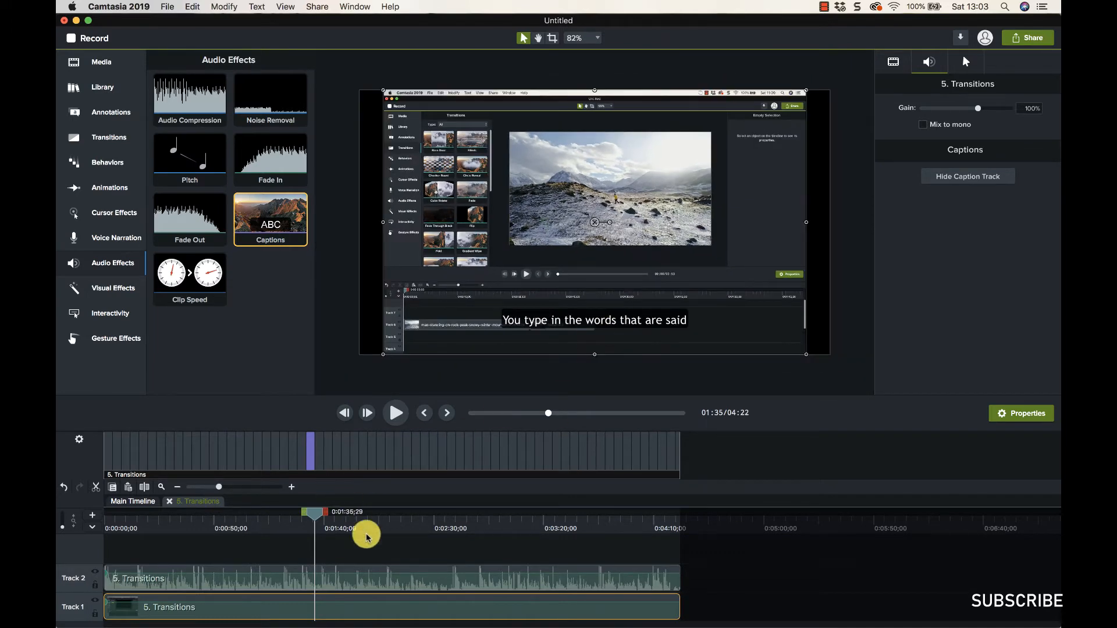
left_click(312, 465)
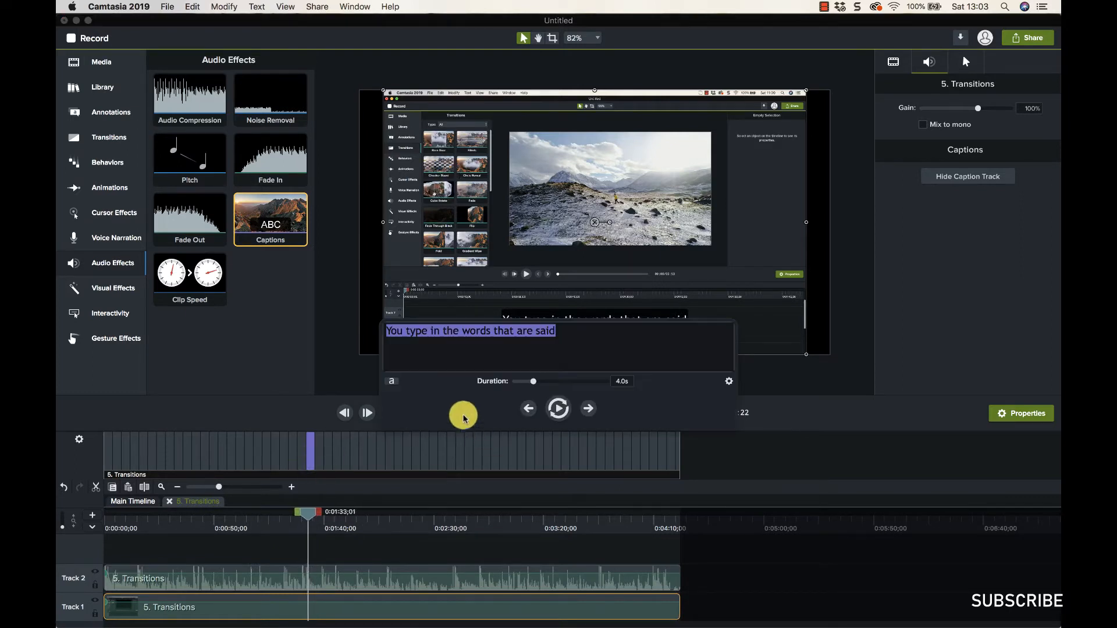
left_click(479, 350)
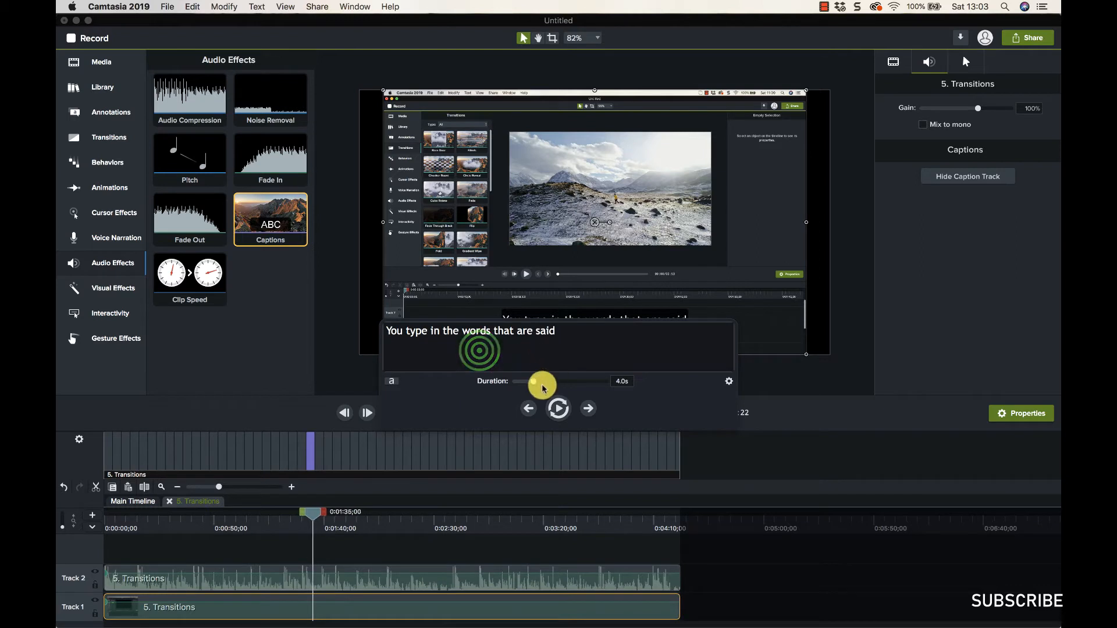
left_click(729, 381)
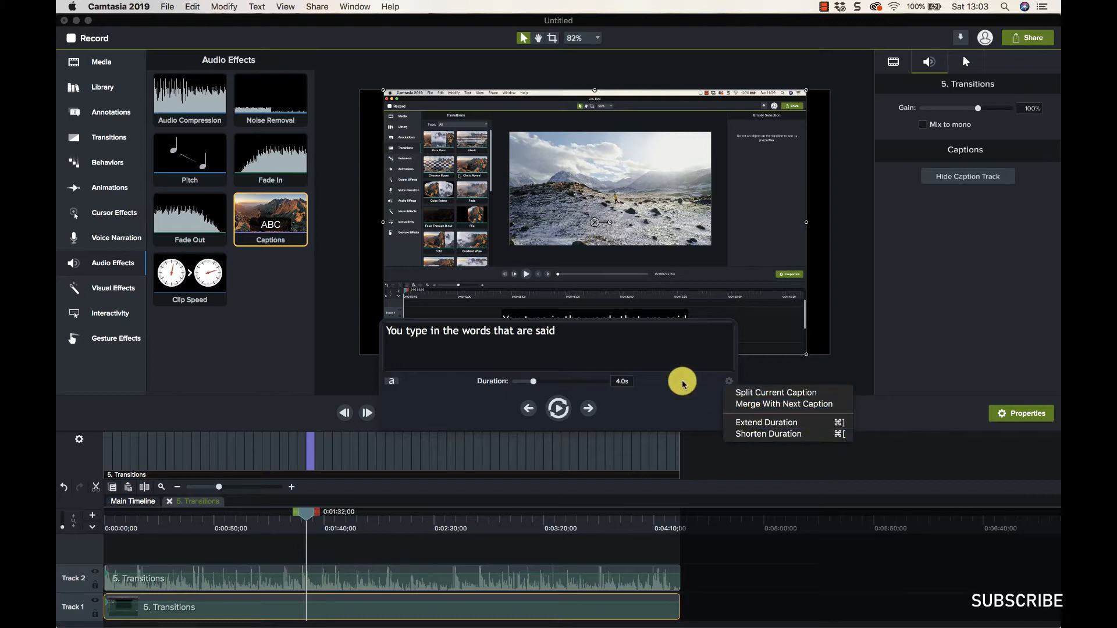
left_click(667, 368)
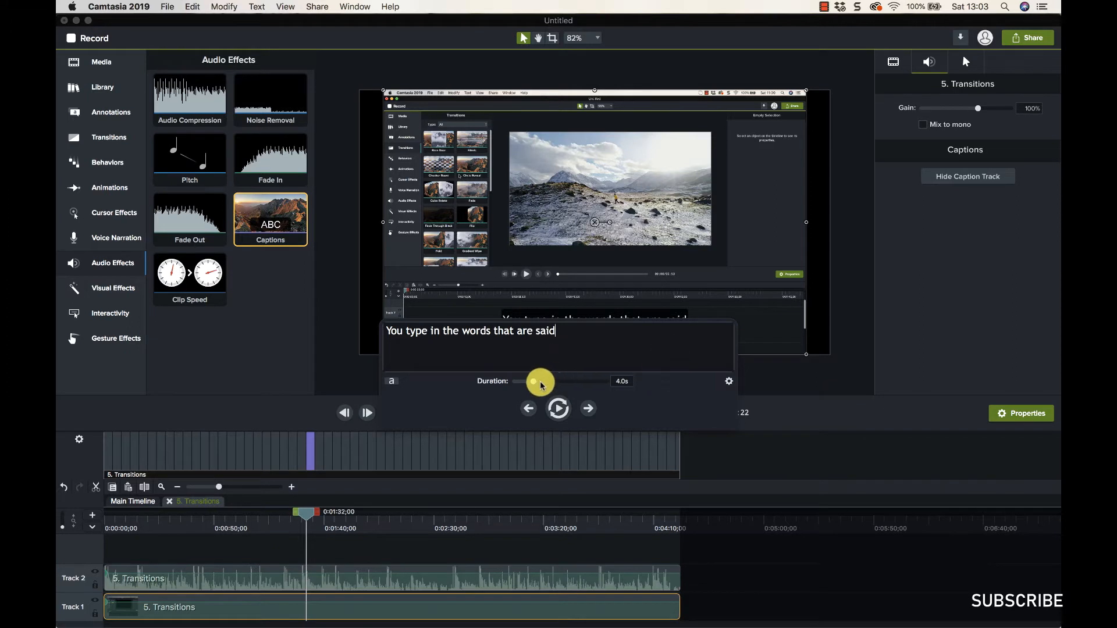
mouse_move(533, 381)
left_mouse_down()
mouse_move(566, 384)
mouse_move(551, 382)
left_mouse_up()
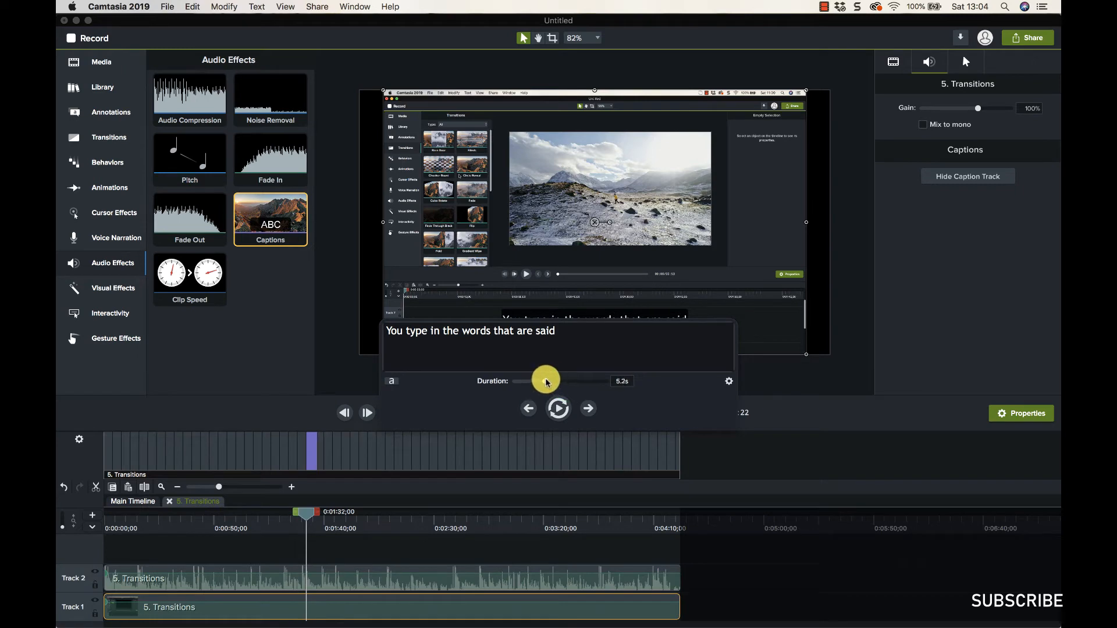
left_click(778, 369)
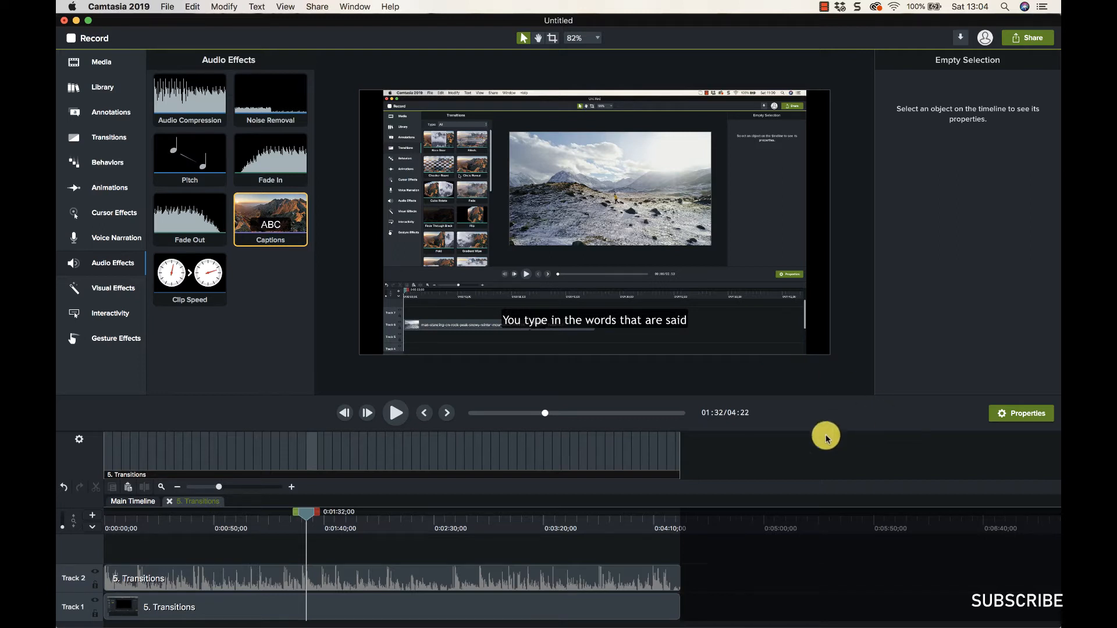
Close the neighbouring blank caption unedited and toggle the Properties panel off and on with the Track 2 clip selected
left_click(320, 463)
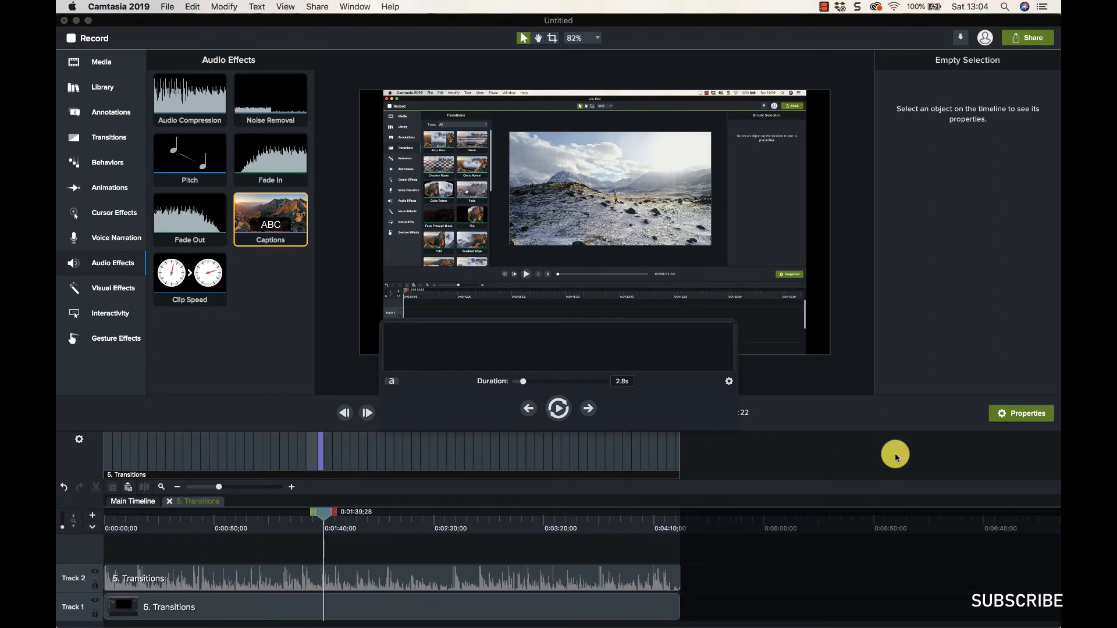
left_click(1015, 417)
left_click(1015, 418)
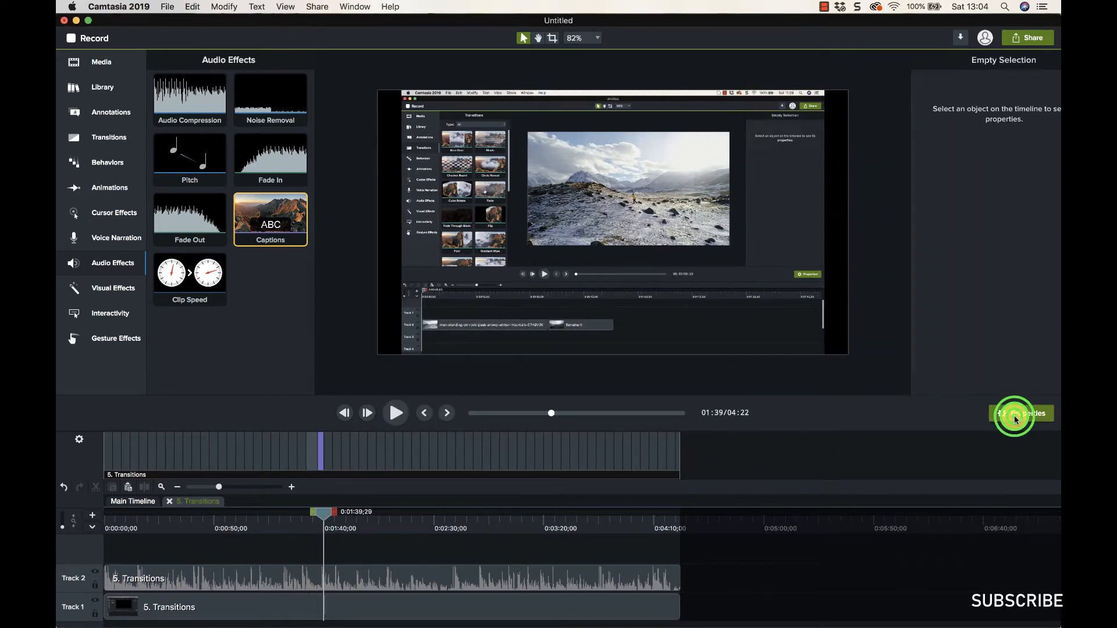
left_click(372, 592)
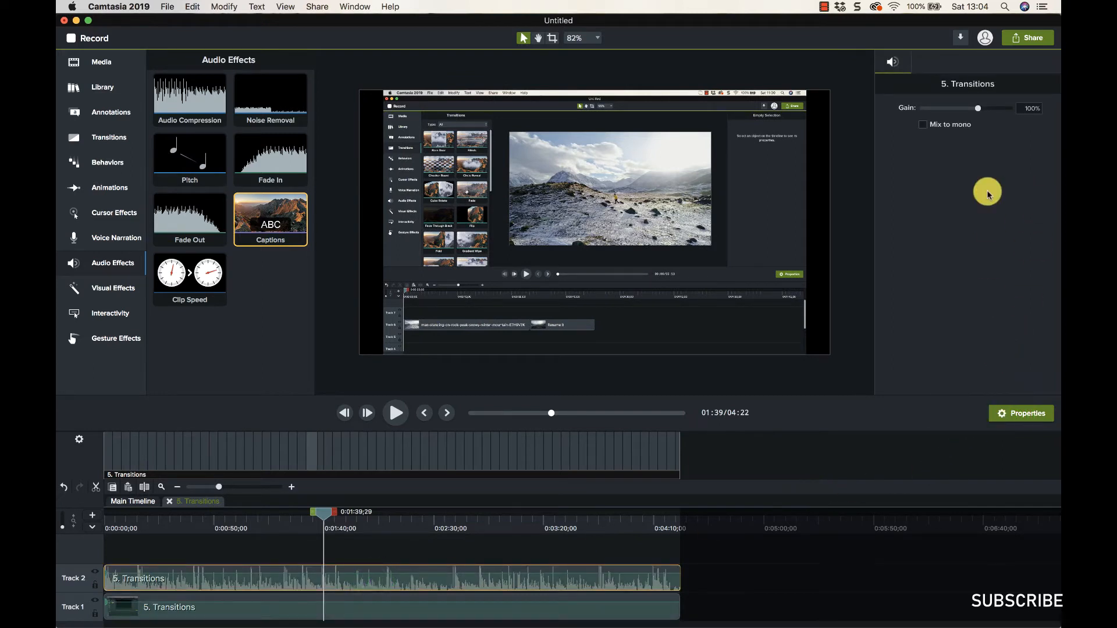
left_click(999, 411)
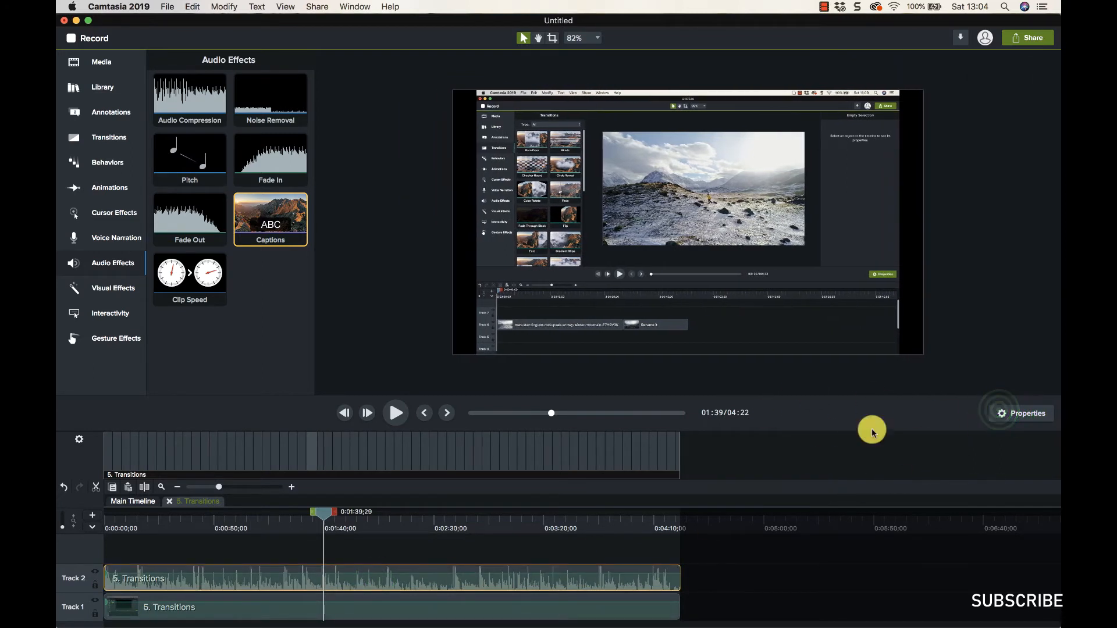
left_click(1015, 415)
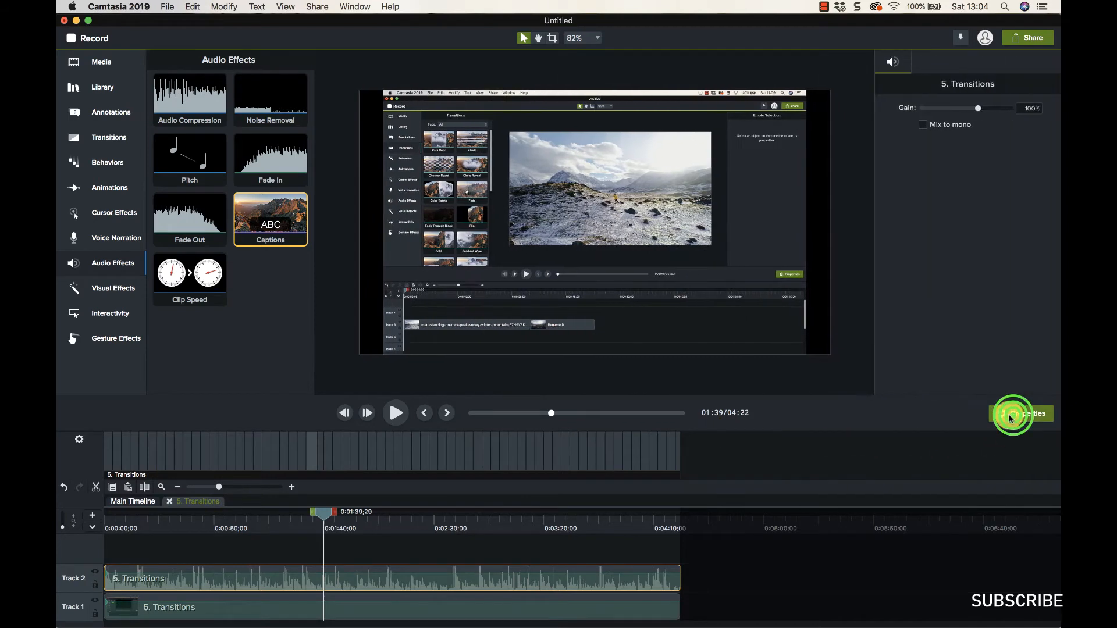
Select the 5. Transitions clip on Track 1, try hiding and showing its caption track, and leave it hidden
left_click(319, 609)
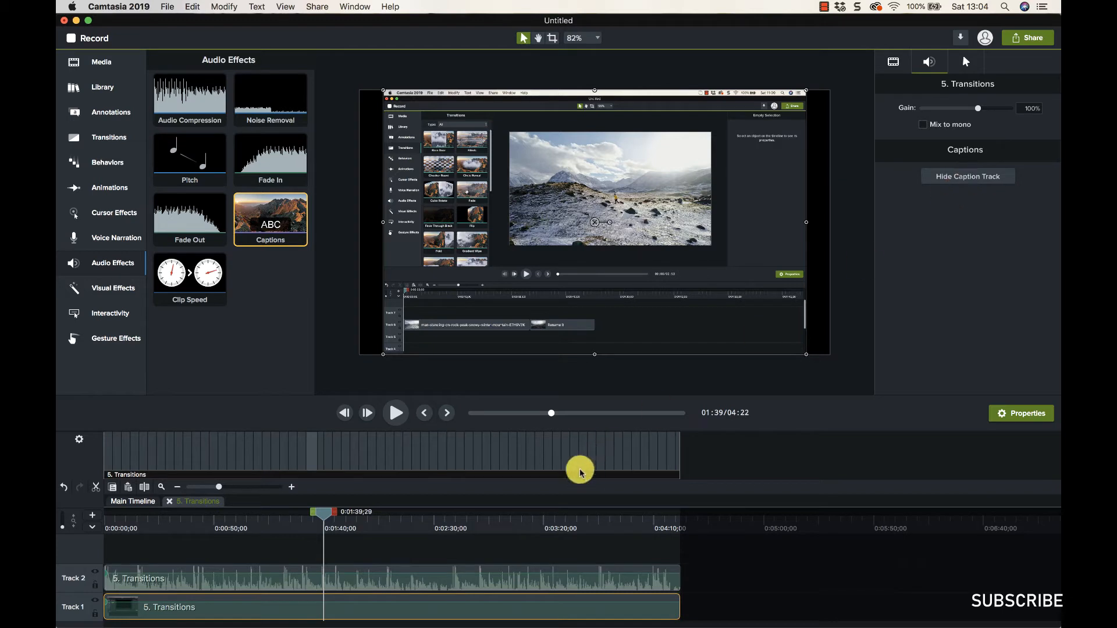
left_click(937, 176)
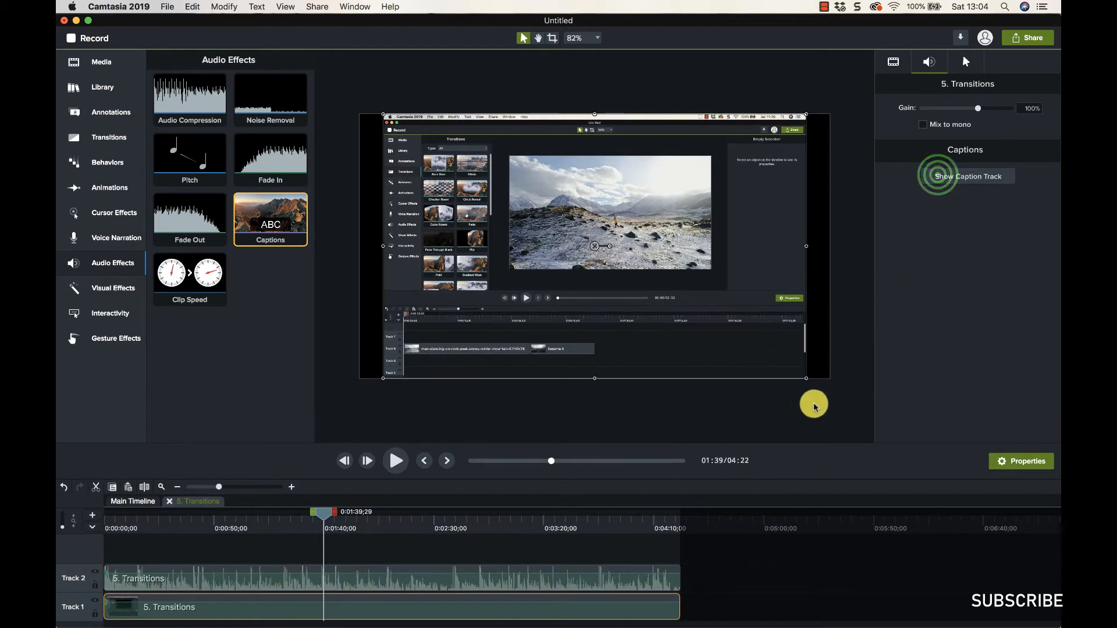
left_click(954, 176)
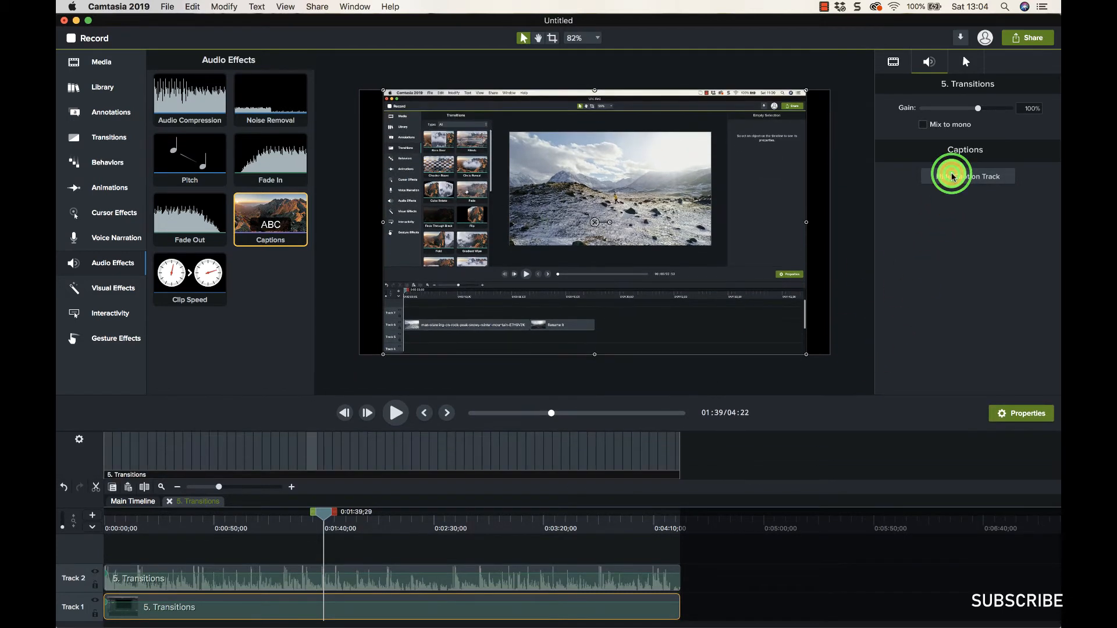
left_click(952, 177)
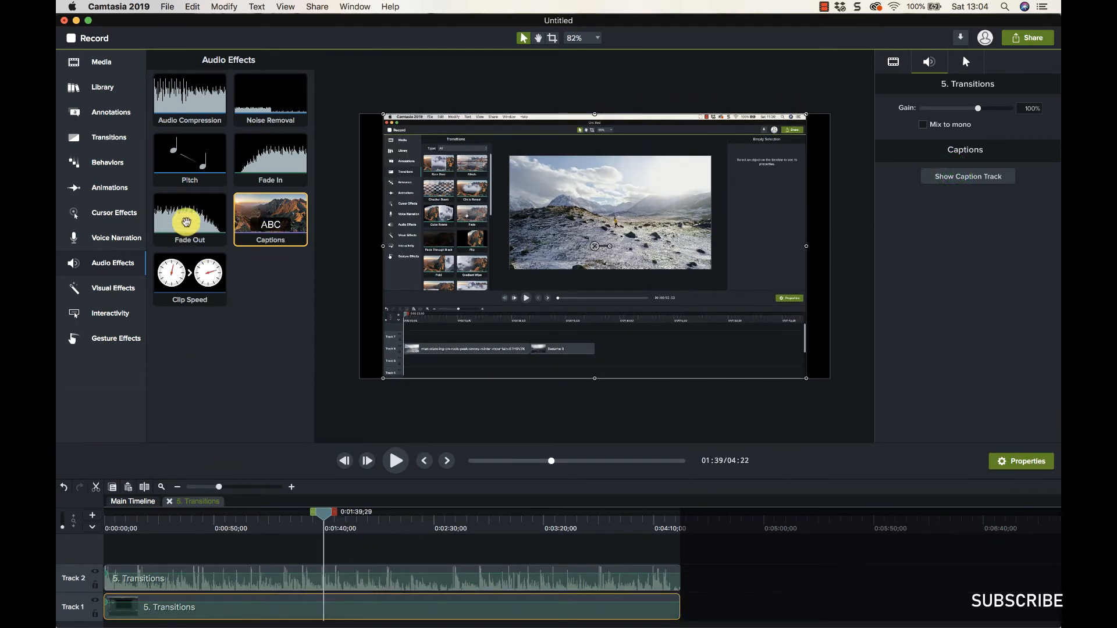
Apply the Audio Compression effect to the 5. Transitions clip on Track 2 and set its variation to Custom
left_click(202, 152)
left_click(199, 107)
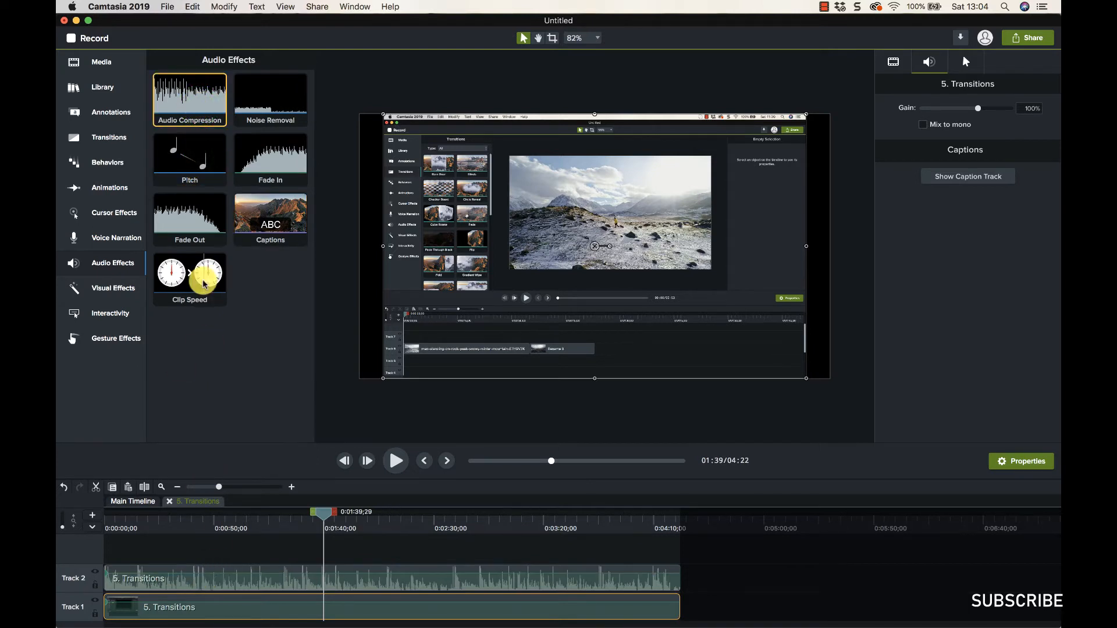
left_click_drag(194, 108, 214, 582)
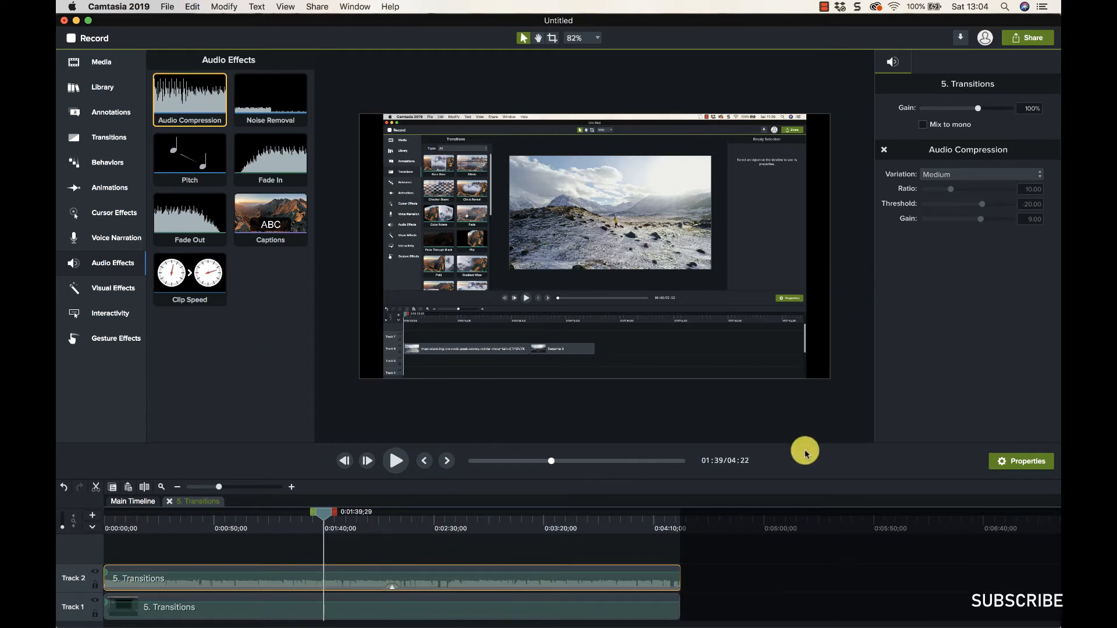
left_click(957, 177)
left_click(943, 154)
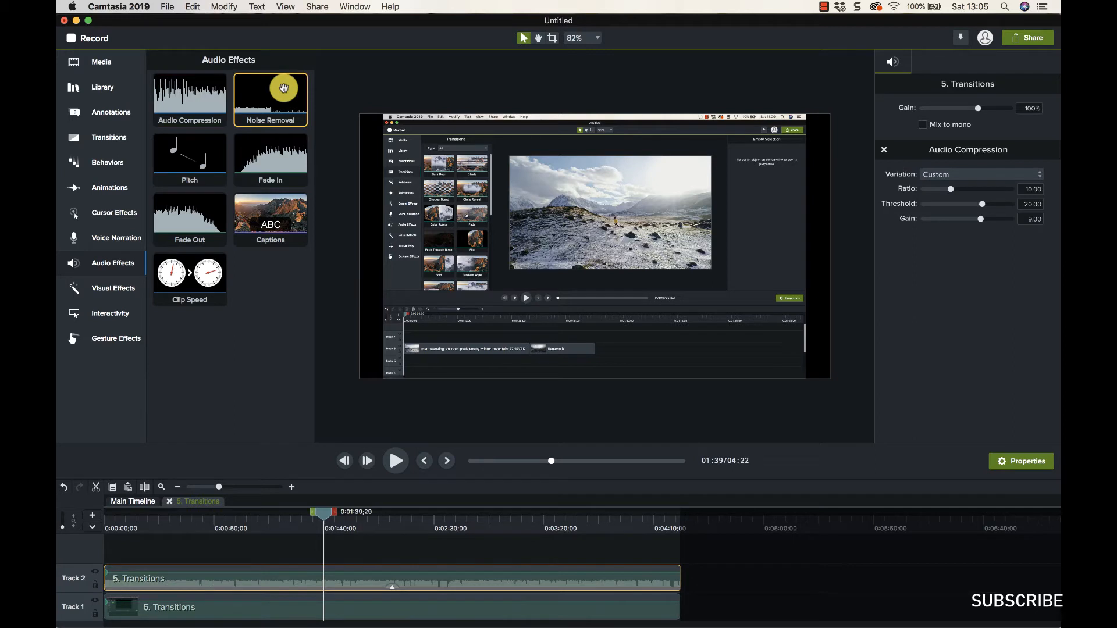
Expand the effects on the Track 2 clip and remove Audio Compression
left_click_drag(284, 88, 392, 586)
left_click(368, 582)
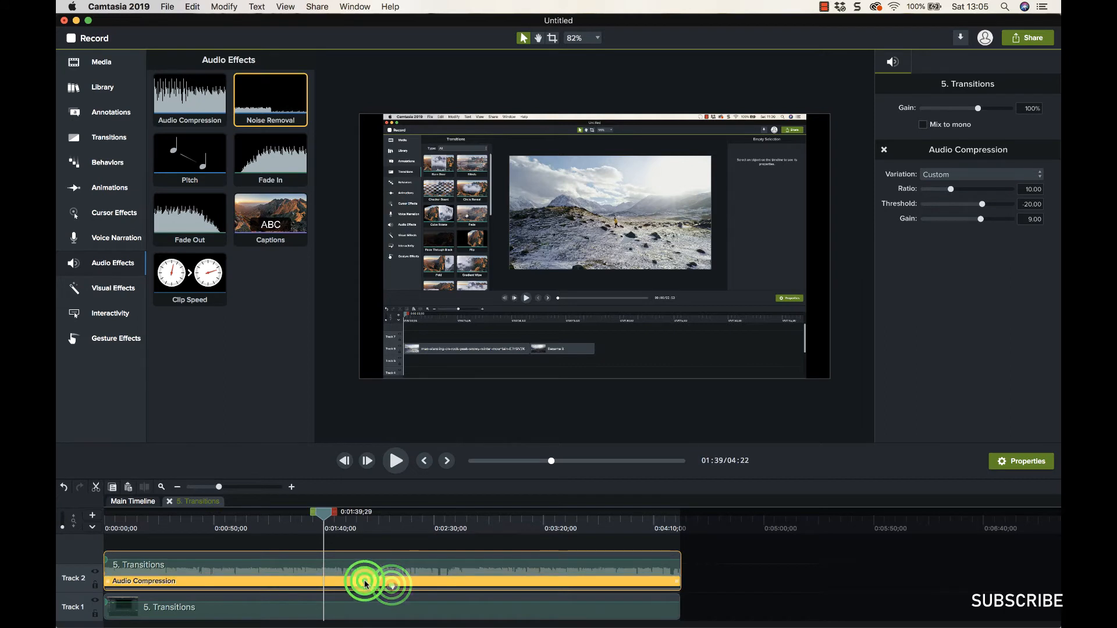
right_click(371, 582)
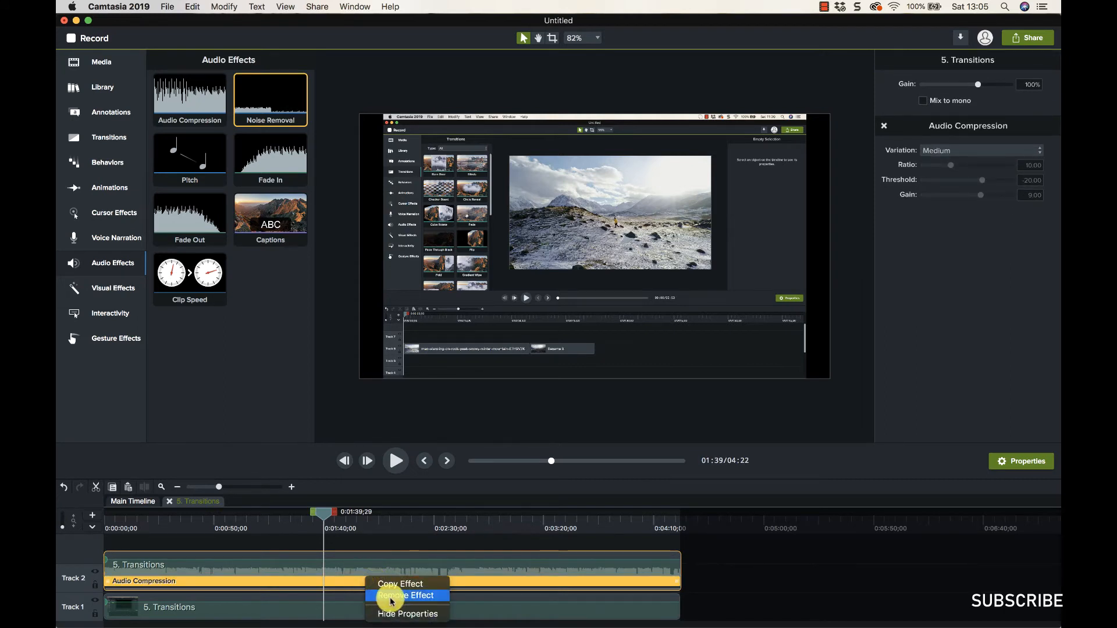
left_click(386, 595)
Apply the Noise Removal effect to the Track 2 clip, and remove it again from the clip's effects
left_click_drag(269, 96, 312, 578)
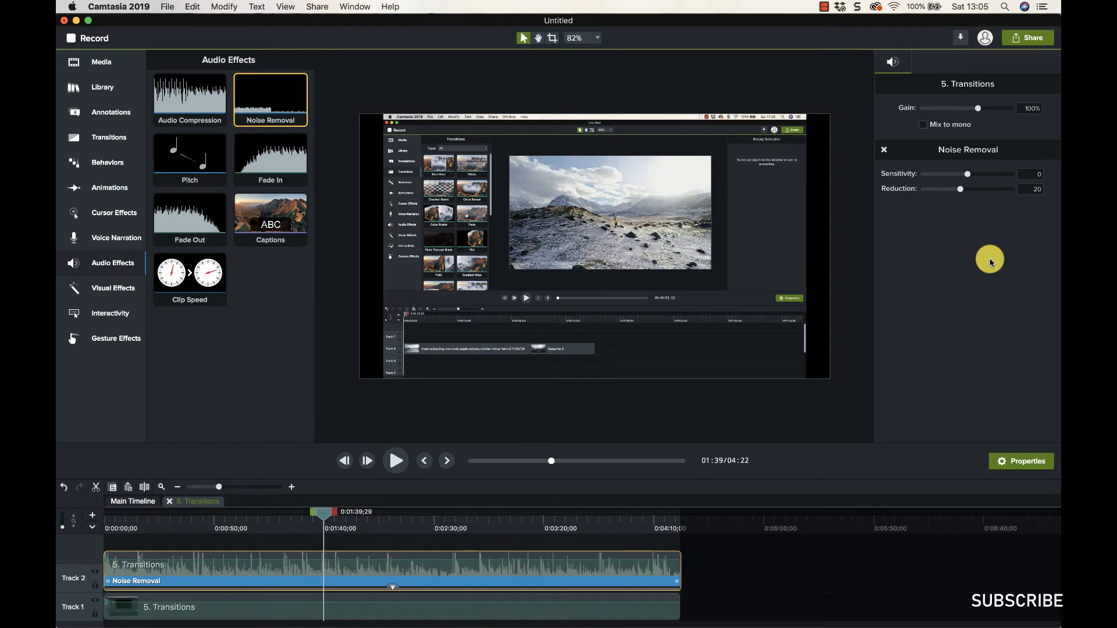
left_click(390, 586)
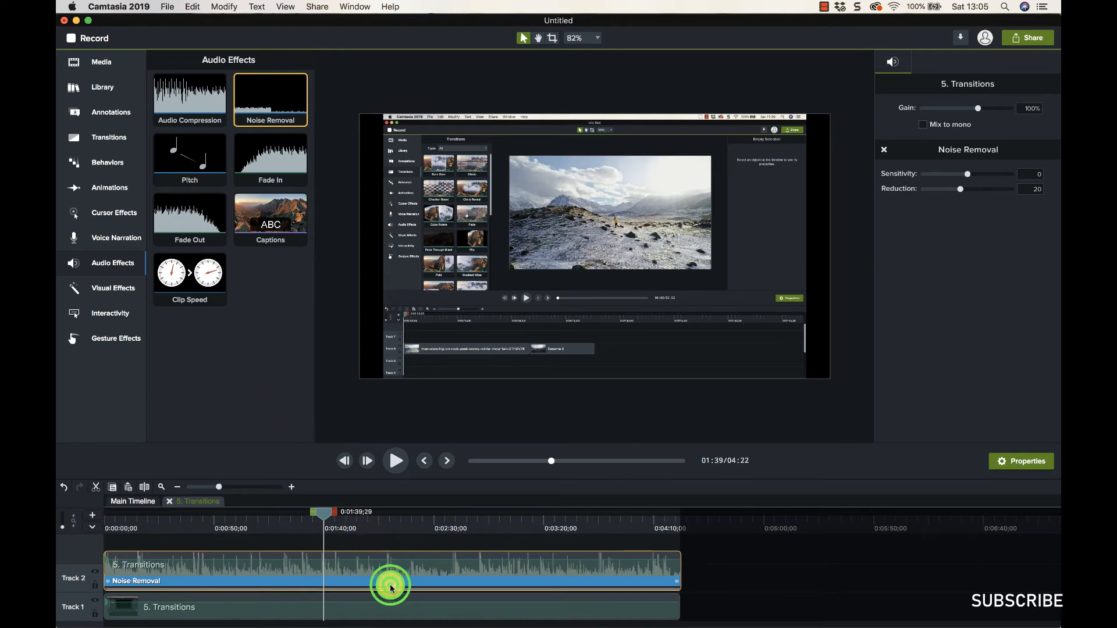
right_click(369, 581)
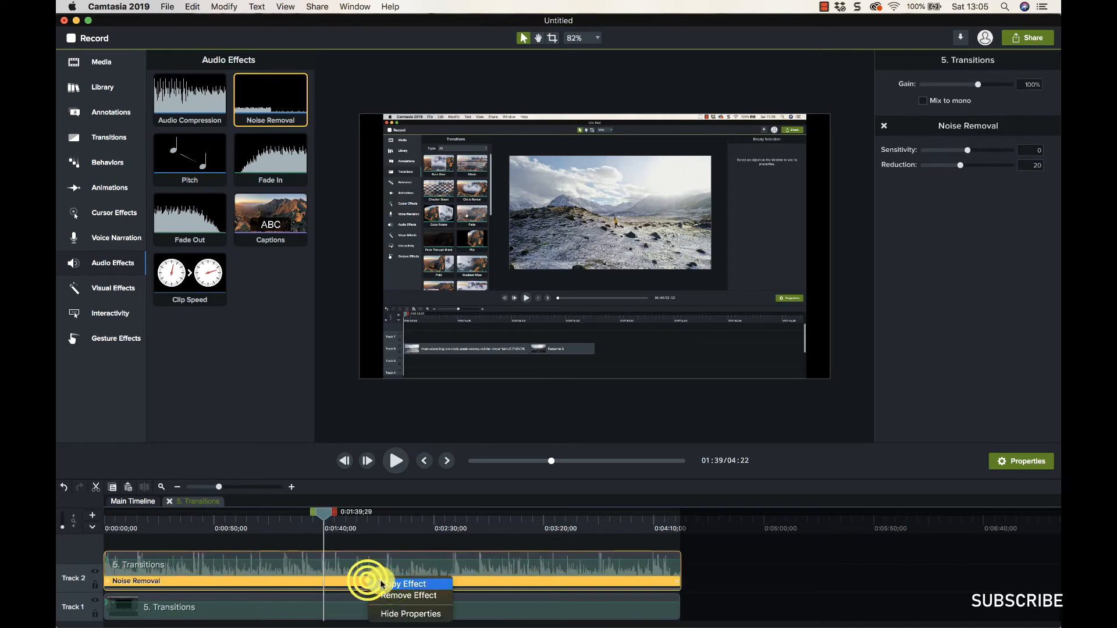
left_click(401, 595)
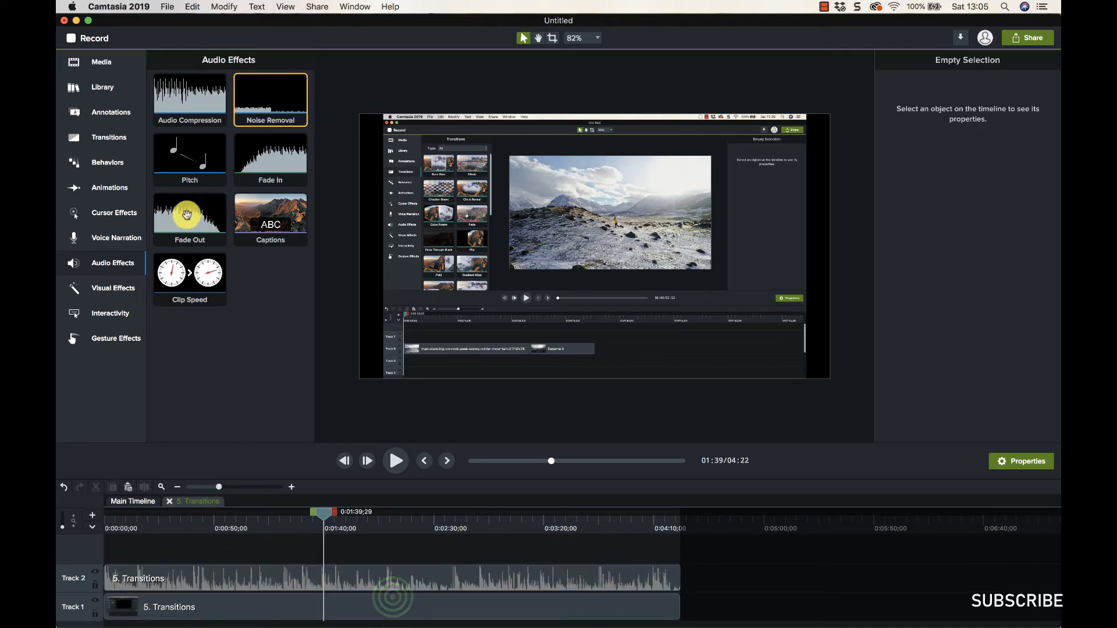
Apply the Pitch effect to the Track 2 clip and set its pitch to 41 while playing the audio
left_click(190, 165)
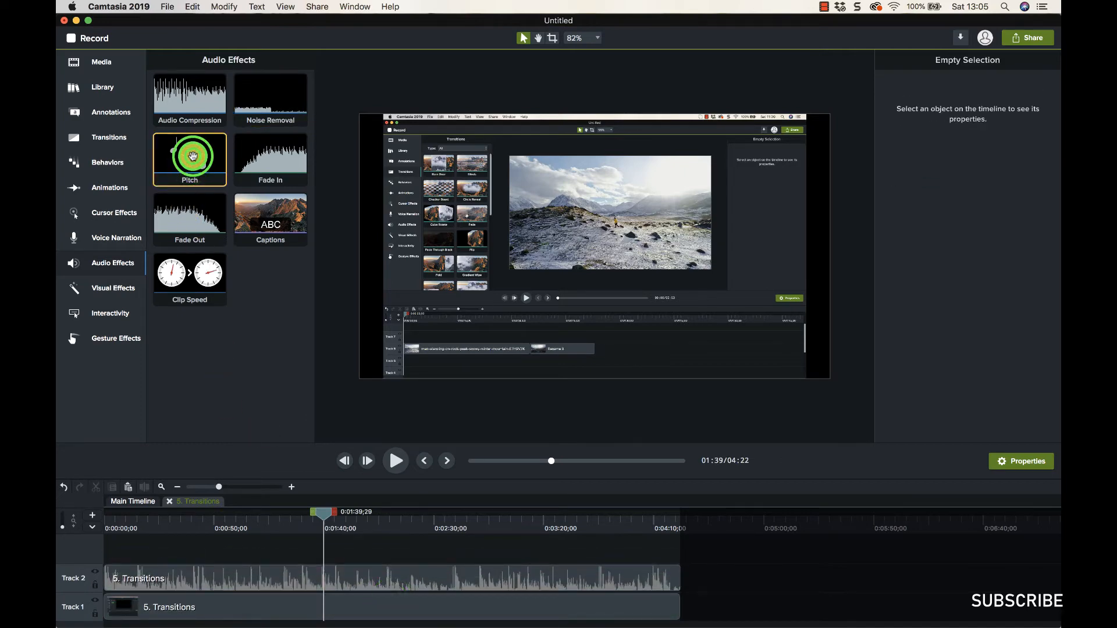
left_click_drag(191, 156, 294, 588)
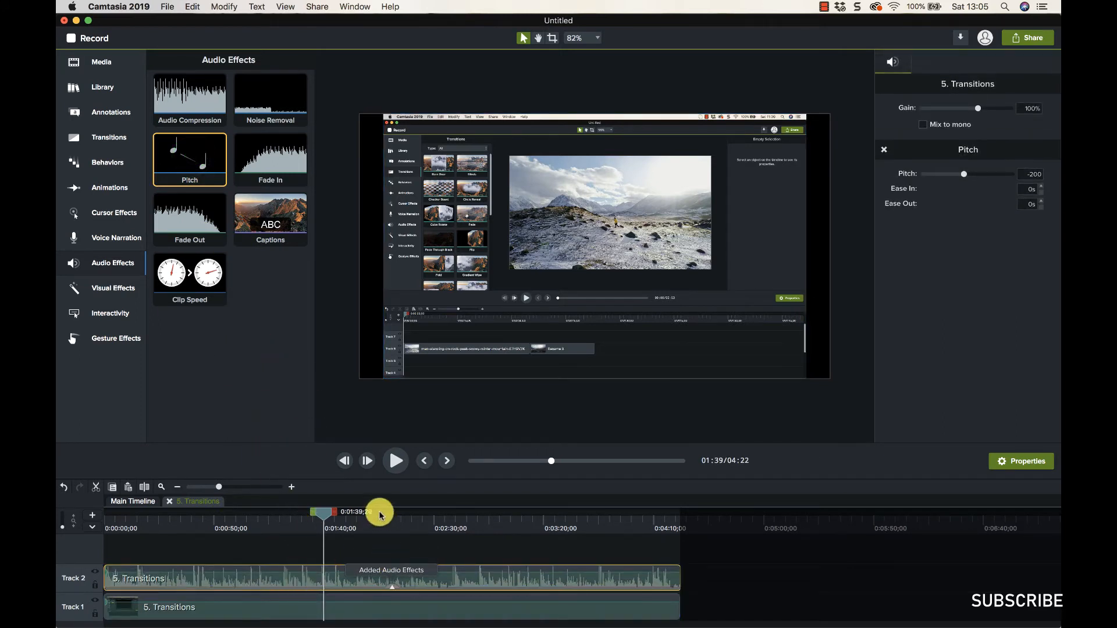
left_click(396, 465)
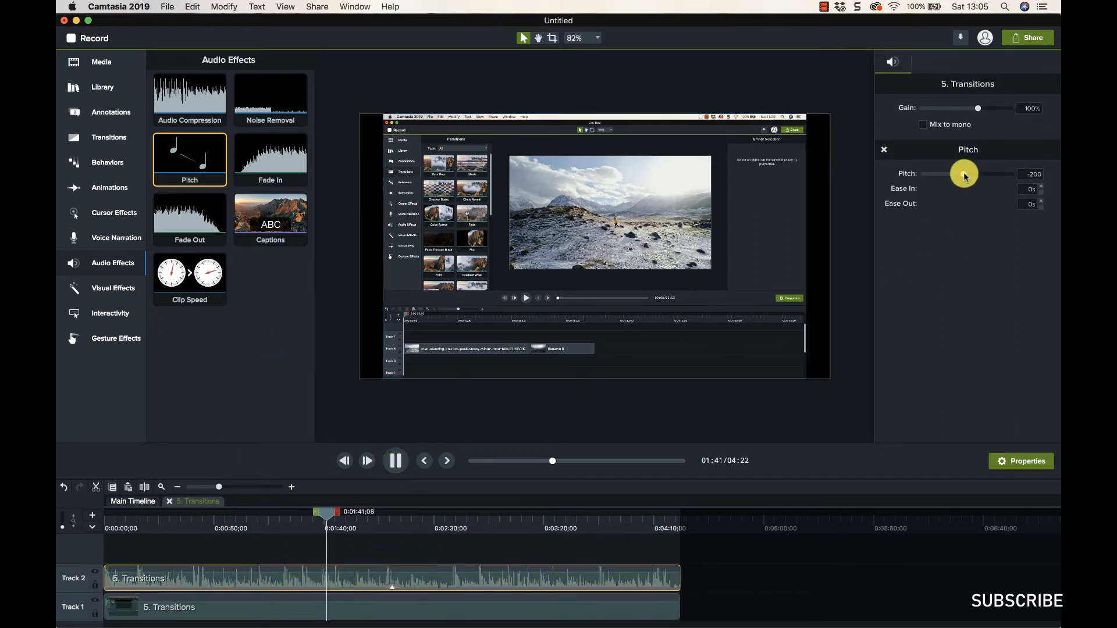
mouse_move(957, 175)
left_mouse_down()
mouse_move(993, 178)
mouse_move(948, 175)
mouse_move(967, 174)
left_mouse_up()
left_click(395, 461)
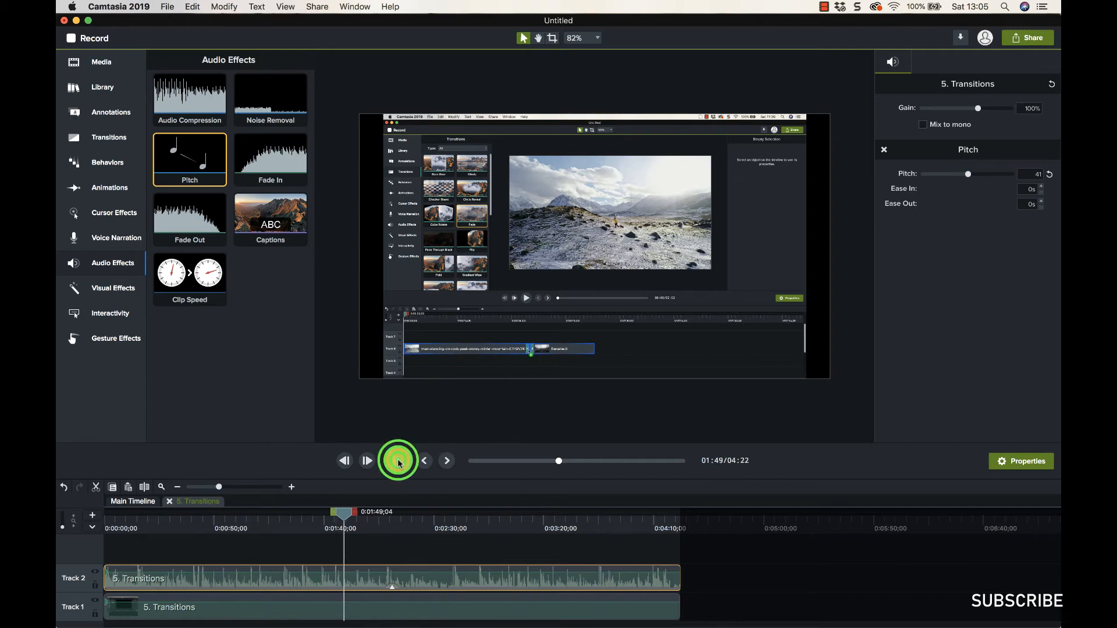
Expand the effects on the Track 2 clip and remove Pitch
left_click(391, 589)
left_click(307, 583)
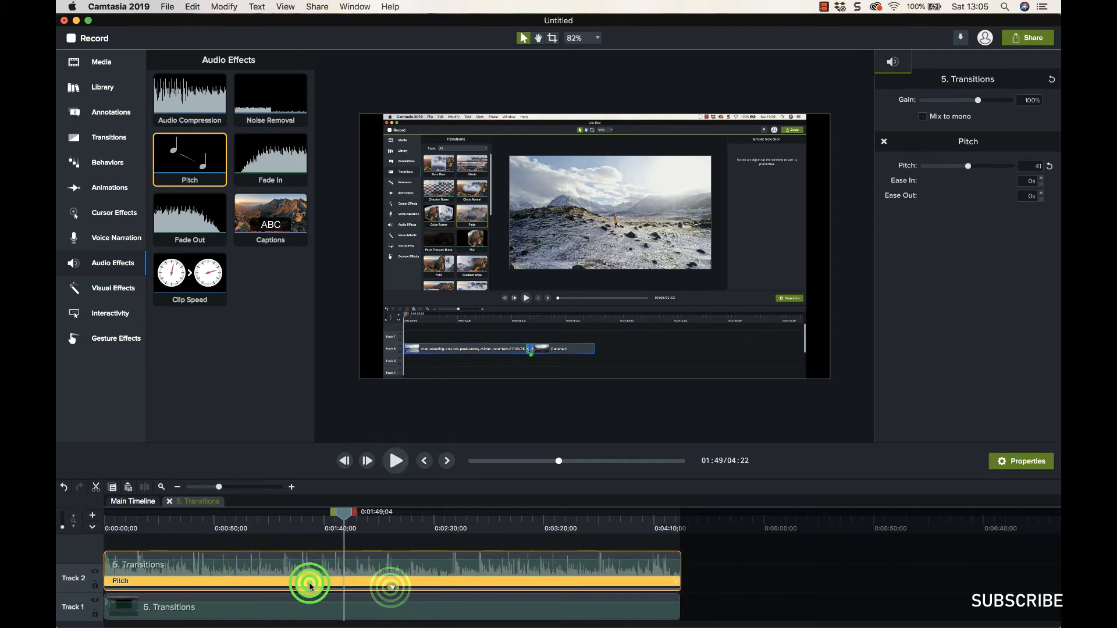
right_click(307, 583)
left_click(349, 596)
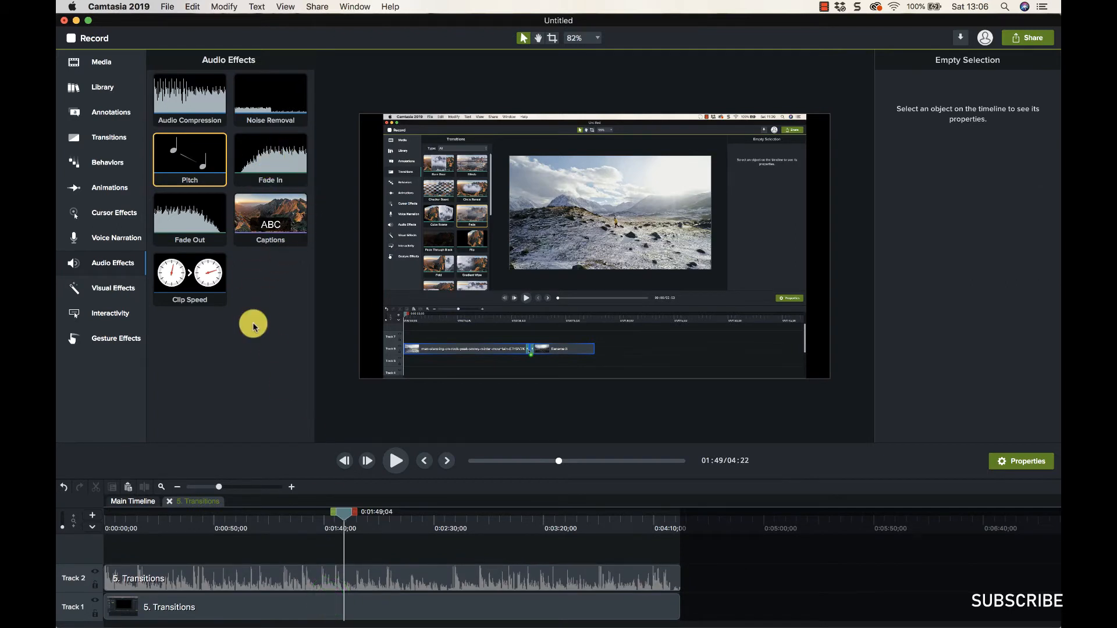
Apply the Fade In effect to the 5. Transitions audio clip on Track 2
left_click(261, 173)
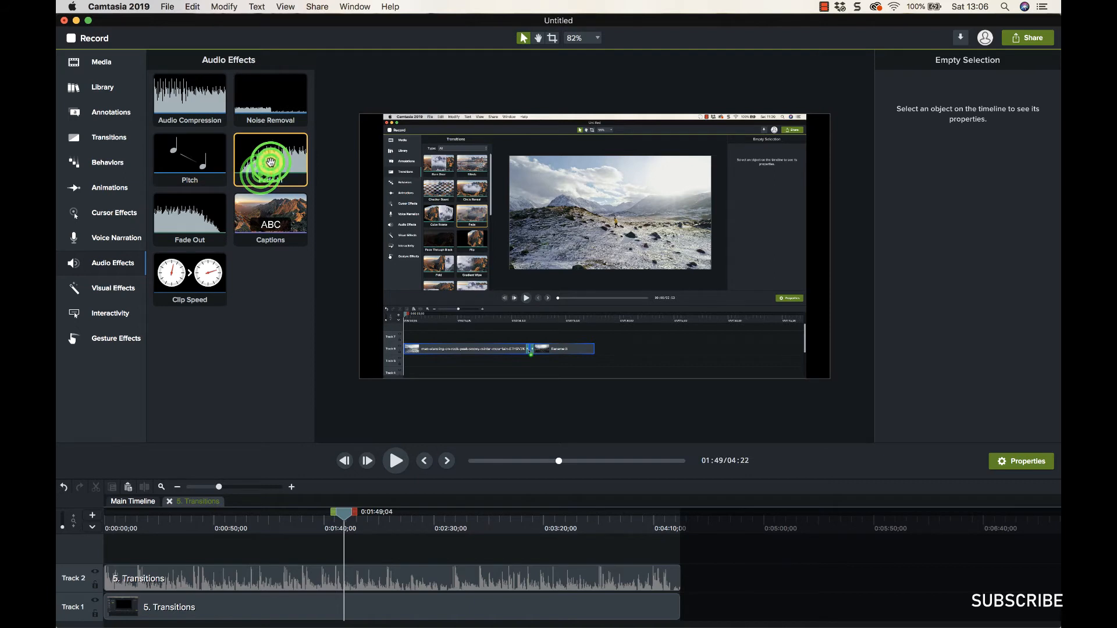
left_click_drag(271, 162, 413, 578)
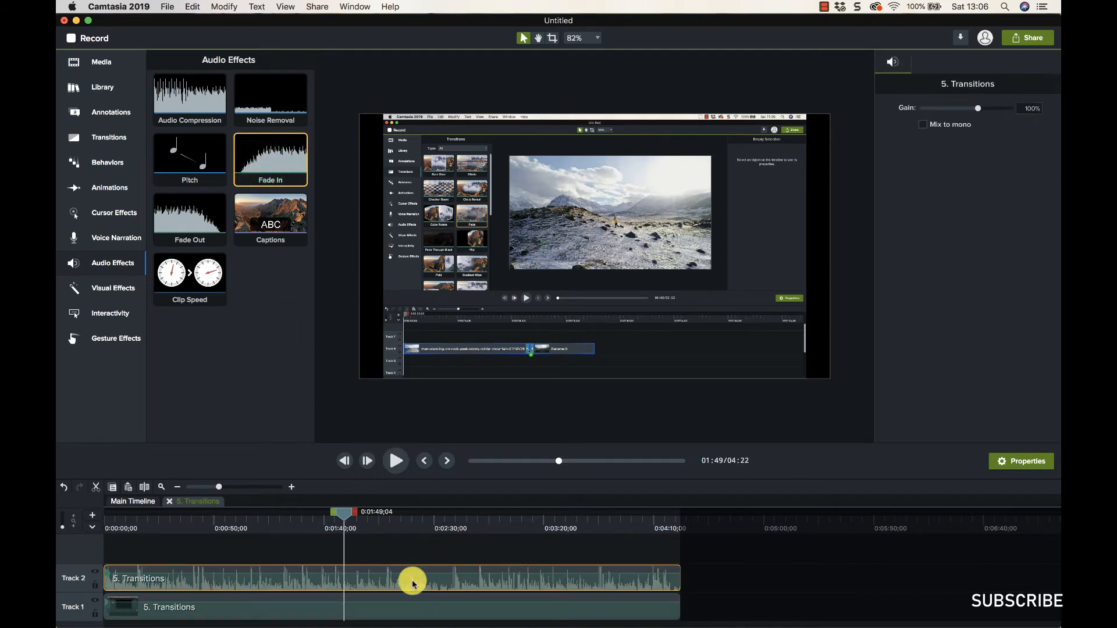
Close the 5. Transitions group and delete it from the main timeline
left_click(170, 504)
left_click(272, 576)
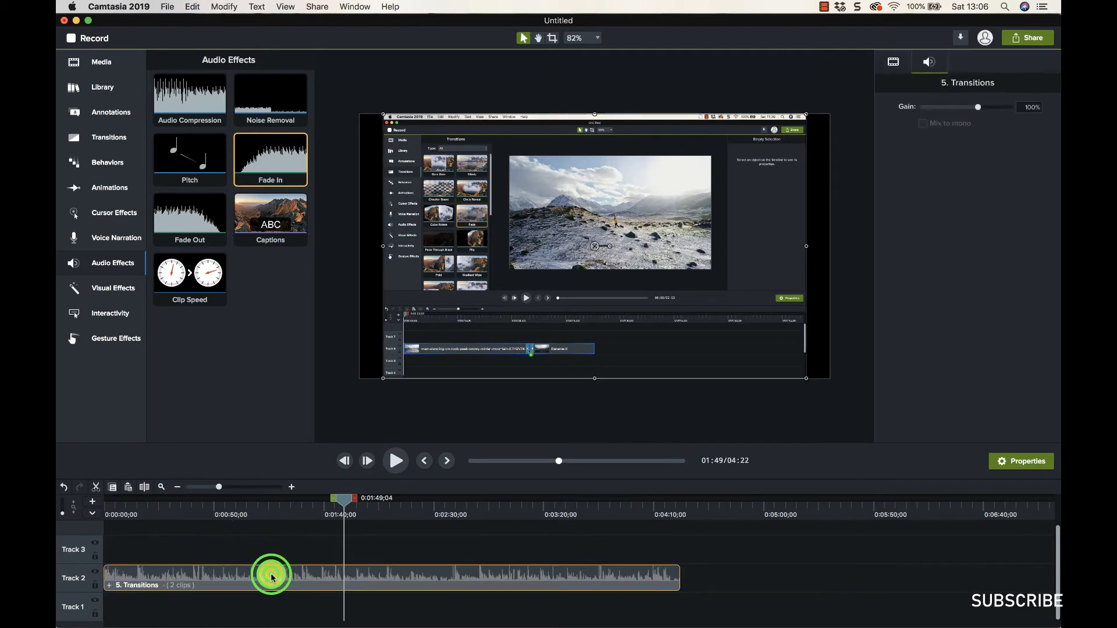
right_click(272, 576)
left_click(294, 488)
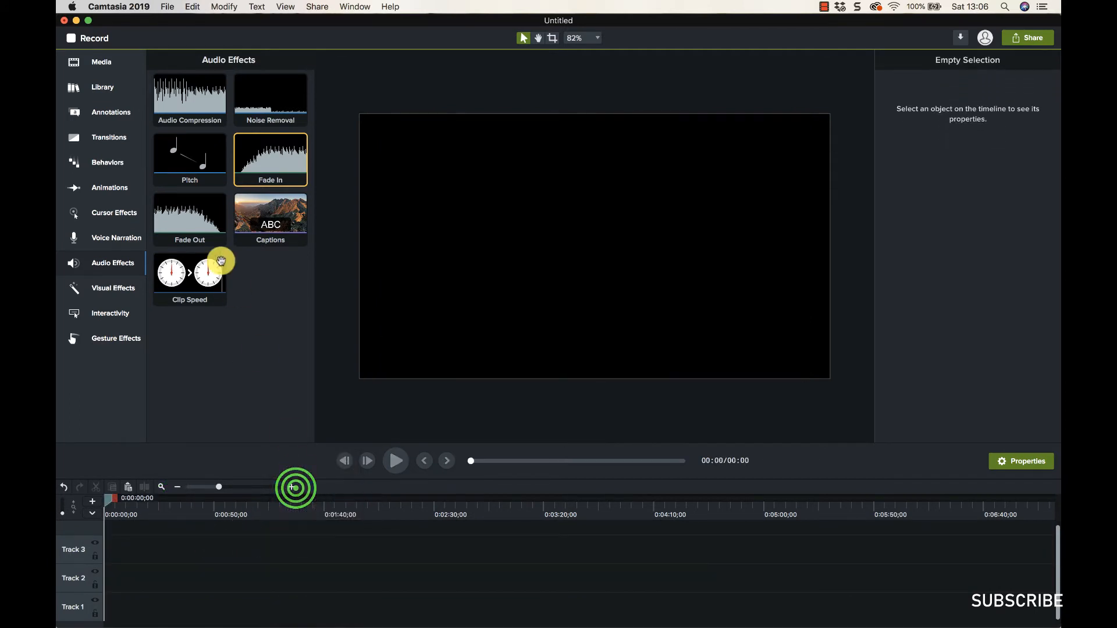
Add the first Time-lapse Beautiful Cinematic music asset from the library to Track 3 and shorten its end to a duration of about 1:04
left_click(102, 89)
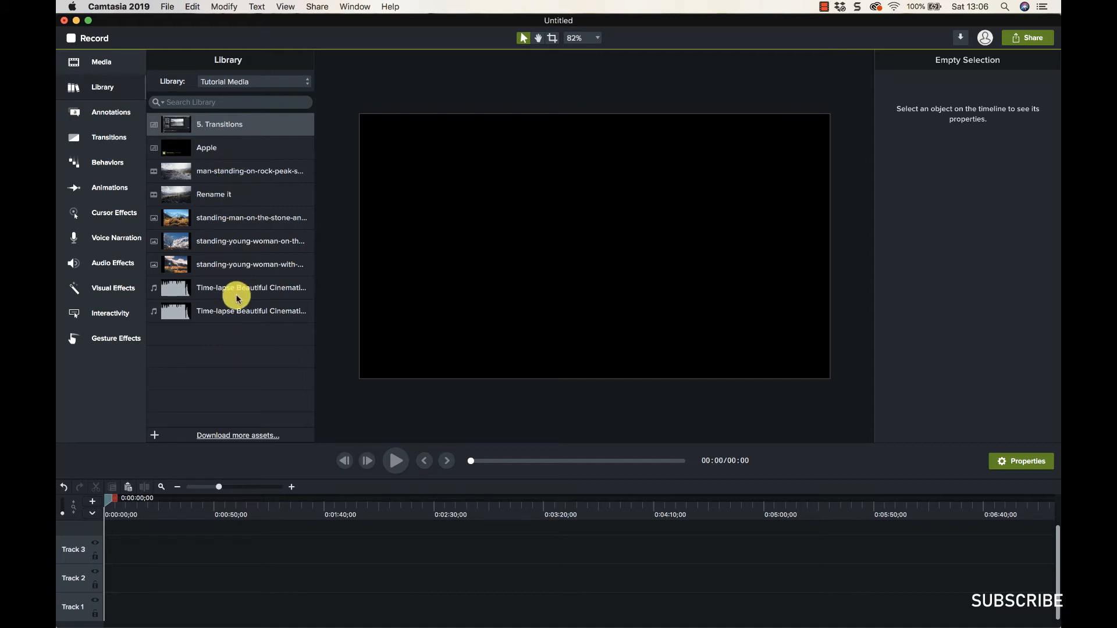
left_click_drag(237, 297, 135, 572)
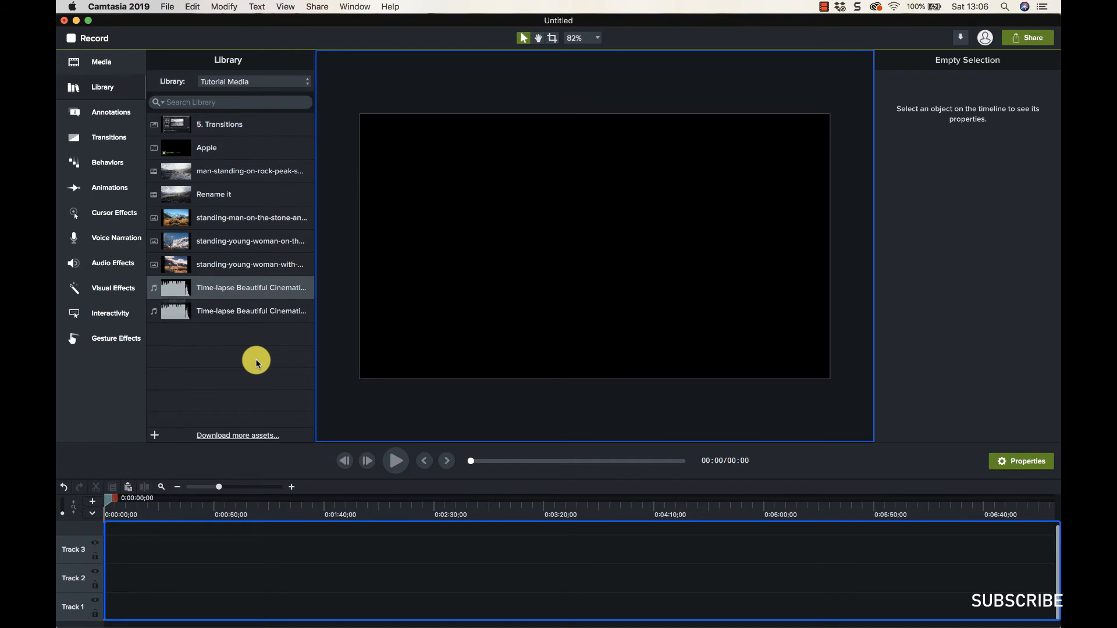
left_click_drag(262, 285, 309, 566)
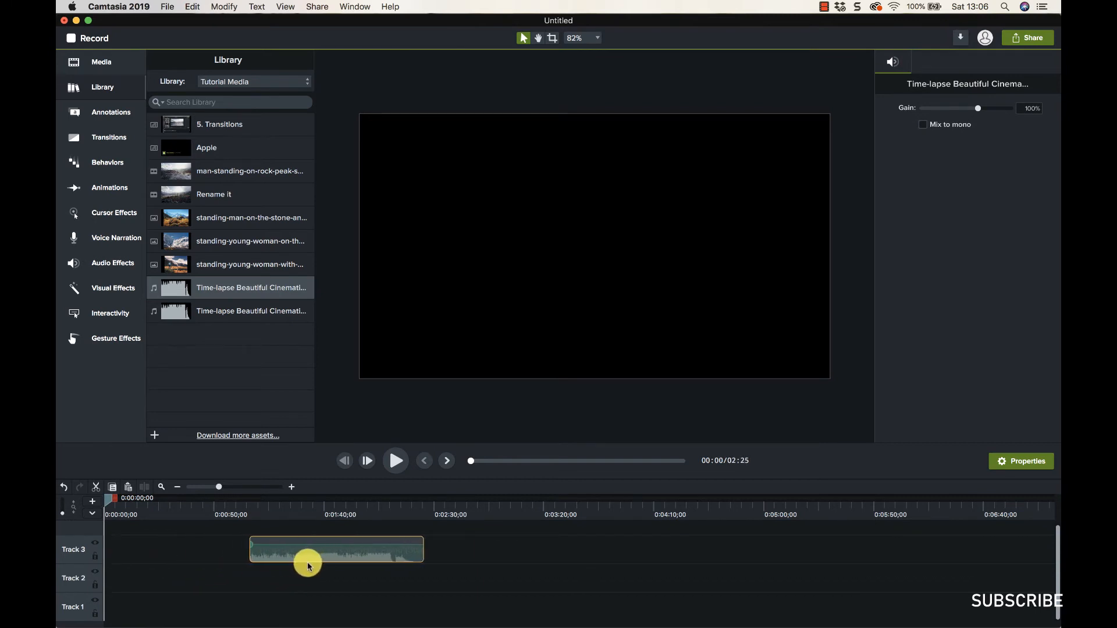
left_click_drag(423, 551, 387, 545)
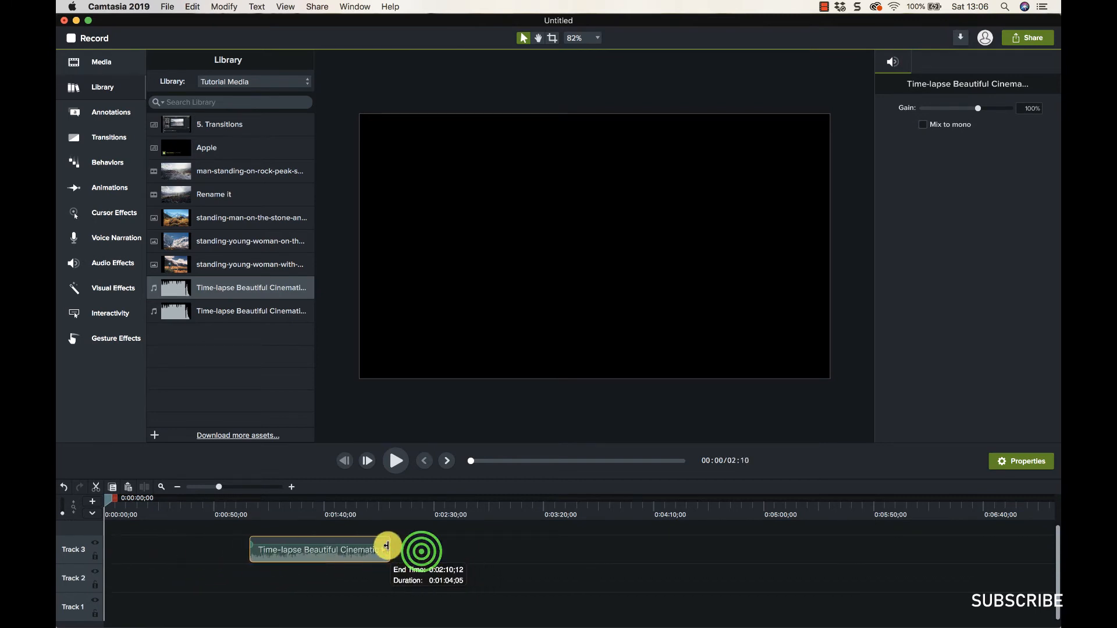
Place the man-standing-on-rock-peak video on Track 2 so it ends with the music, and play from about 2:00
left_click(235, 183)
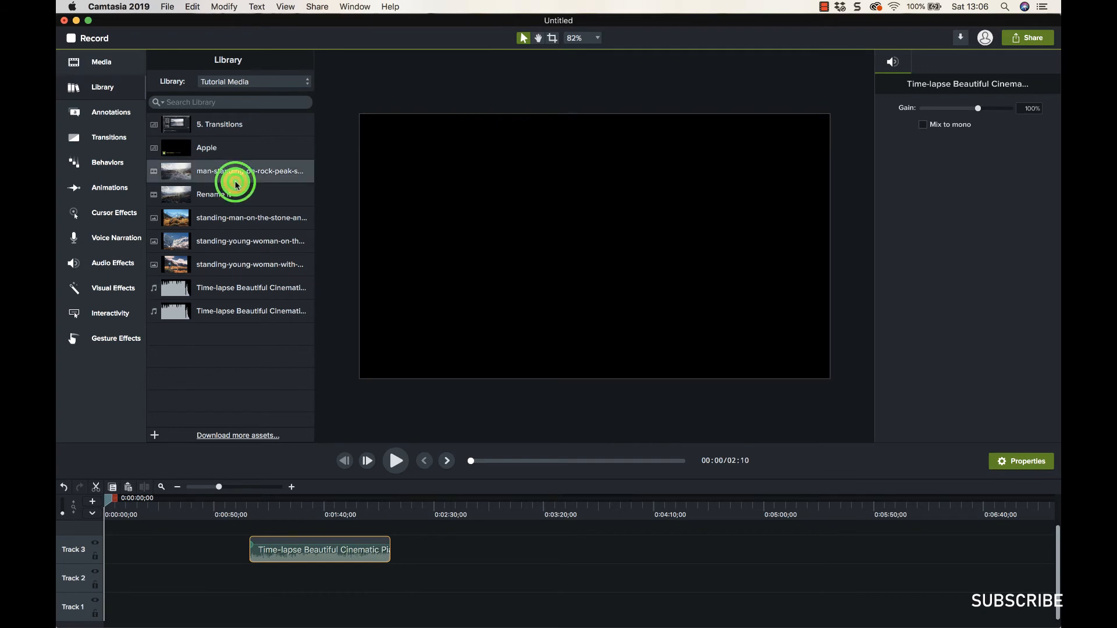
left_click_drag(256, 179, 339, 581)
left_click(370, 506)
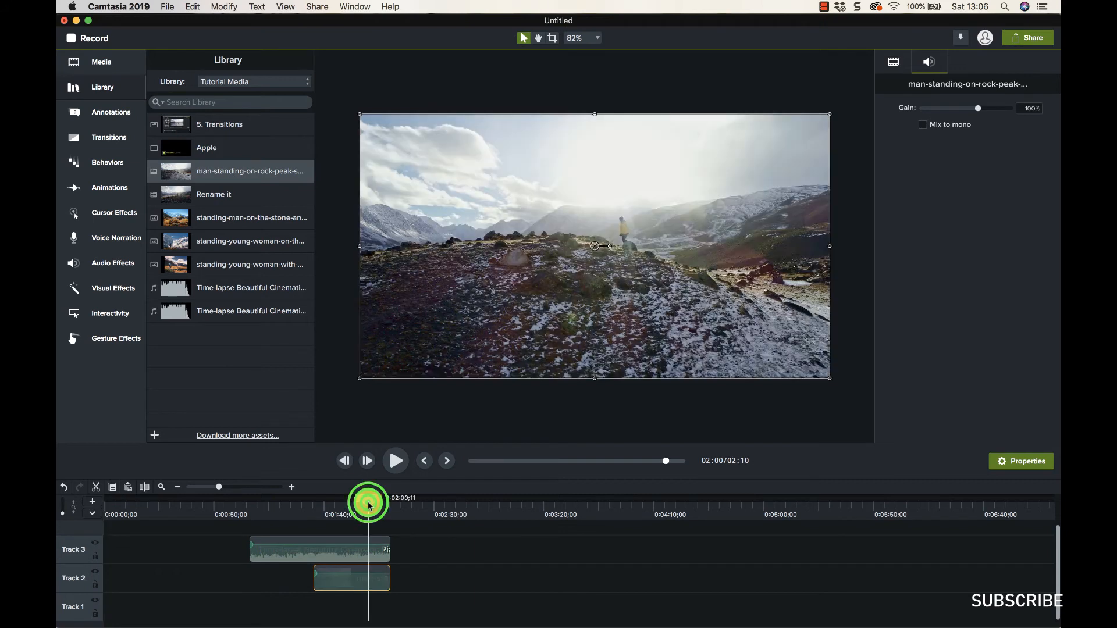
left_click(395, 468)
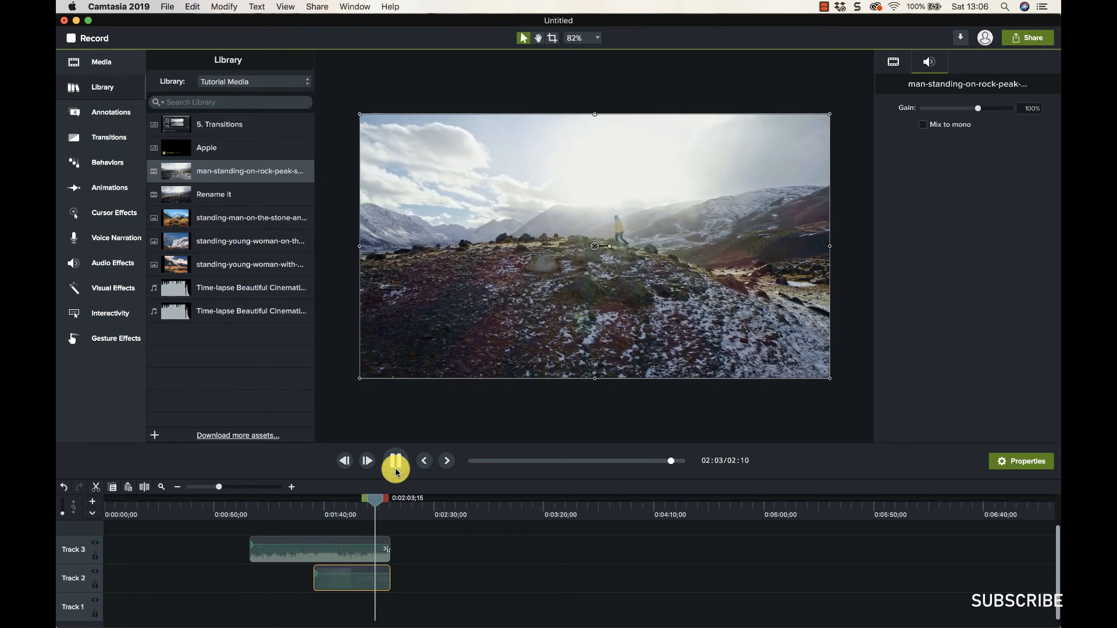
left_click(396, 468)
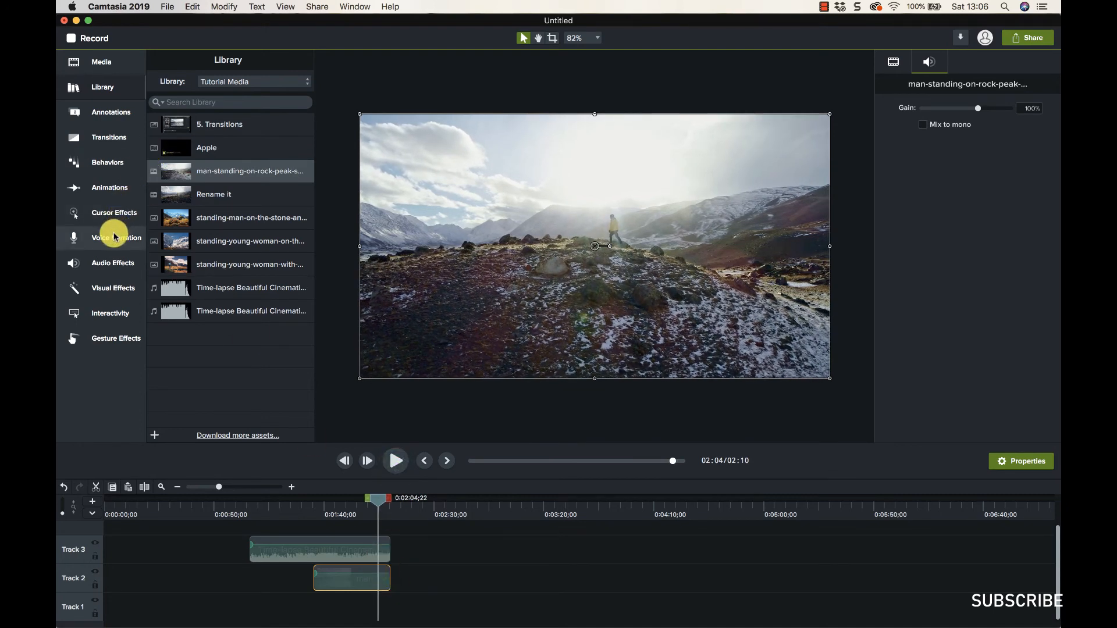
Apply the Fade Out effect to the music clip on Track 3 and play its ending from about 1:54
left_click(113, 264)
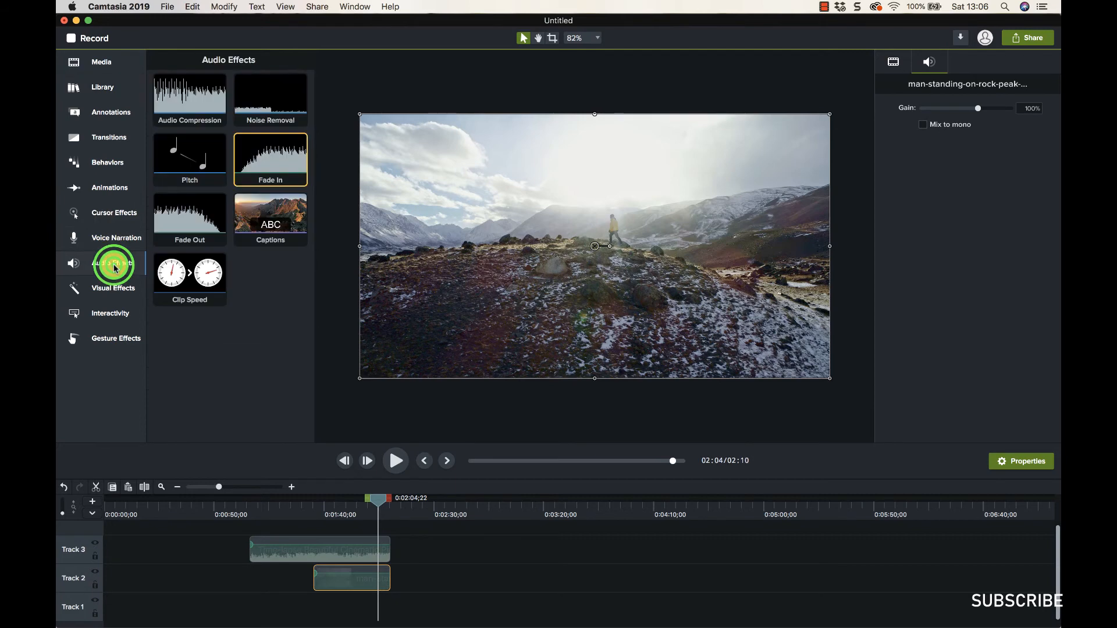
left_click_drag(190, 223, 341, 553)
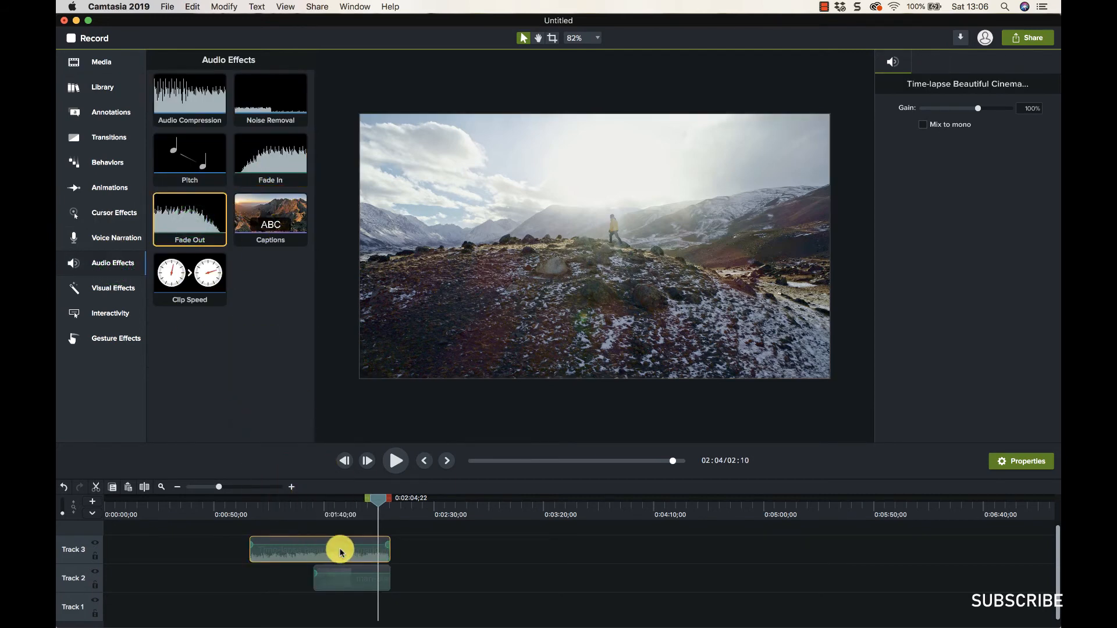
left_click_drag(219, 487, 231, 487)
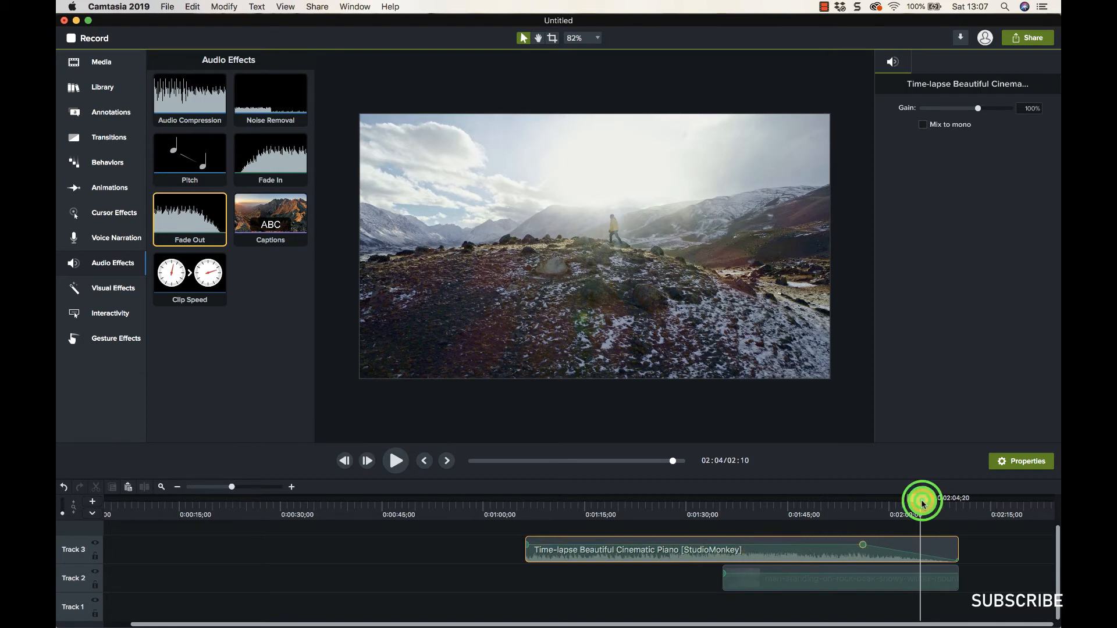
left_click_drag(922, 501, 849, 501)
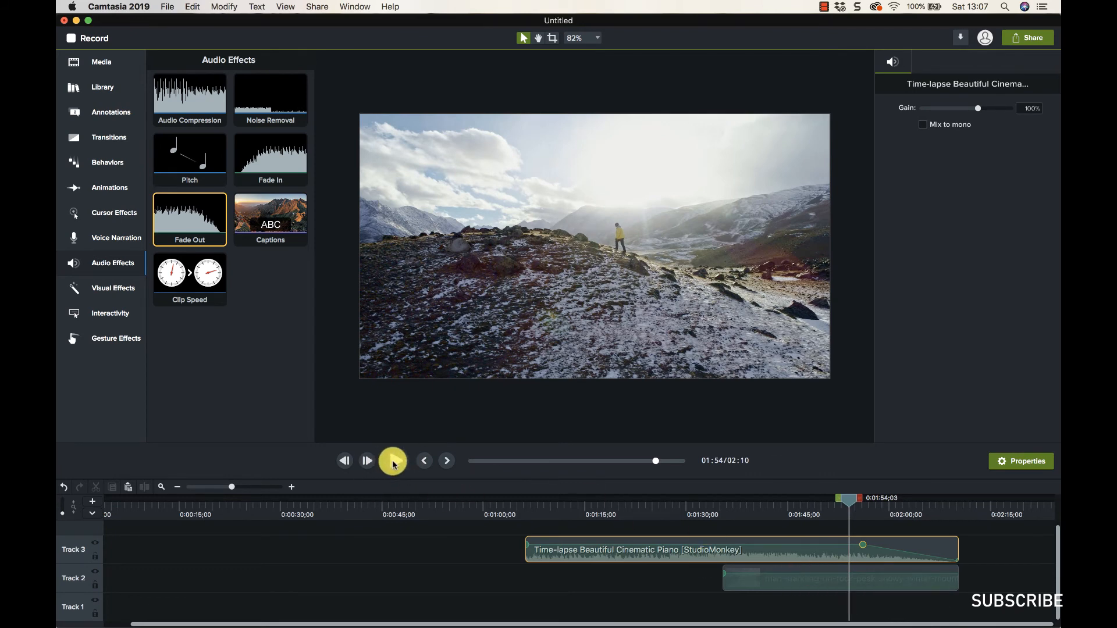
left_click(393, 462)
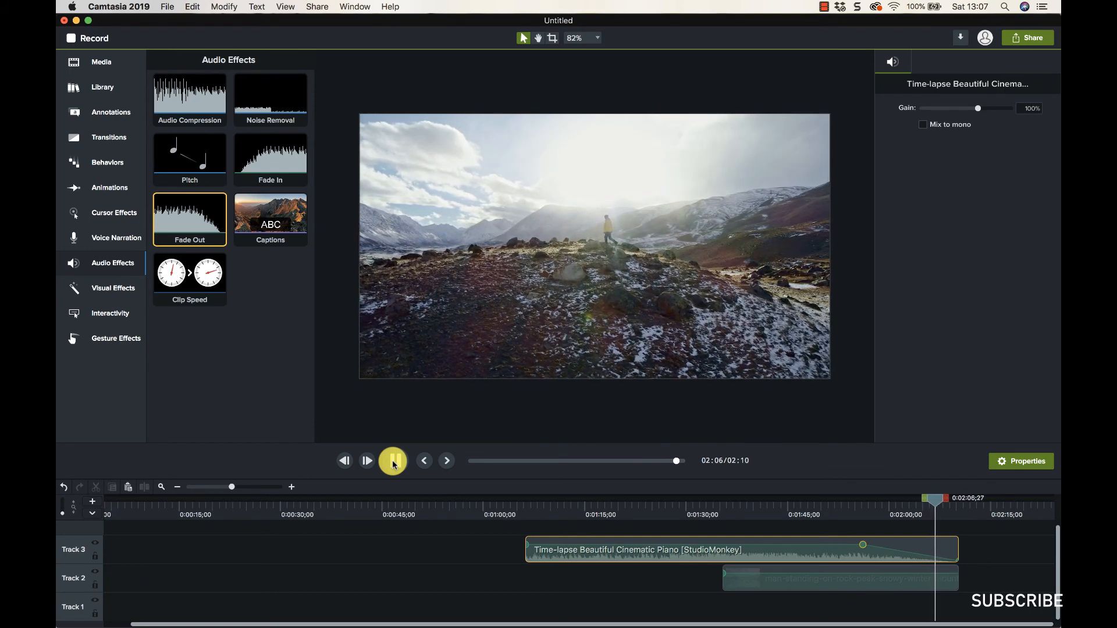
left_click(394, 462)
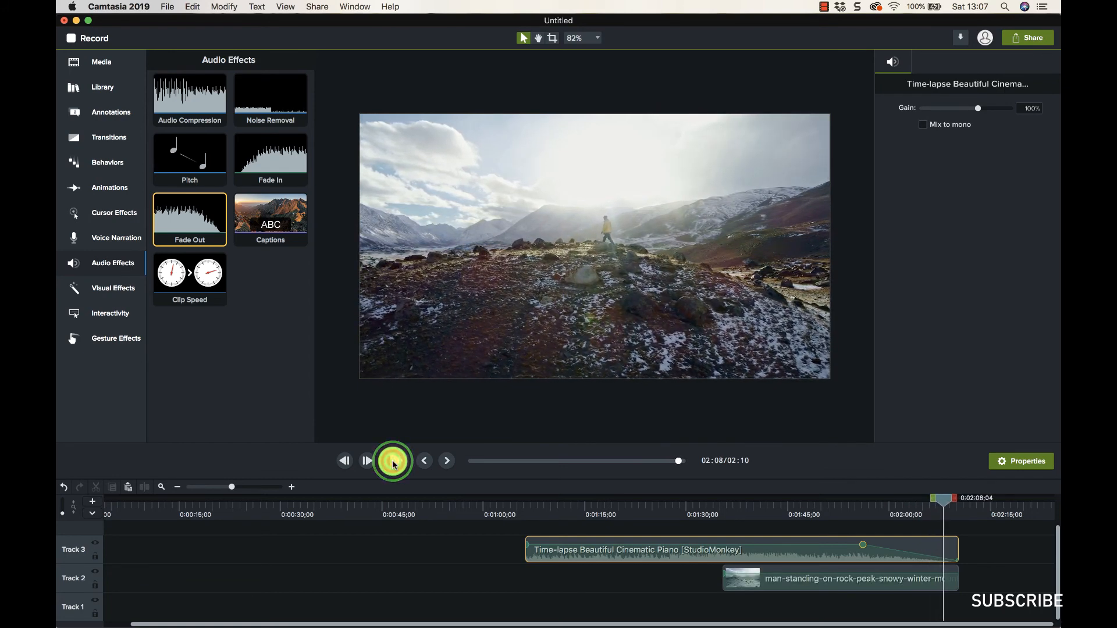
Delete the audio point where the fade-out begins on the Track 3 music clip
right_click(864, 547)
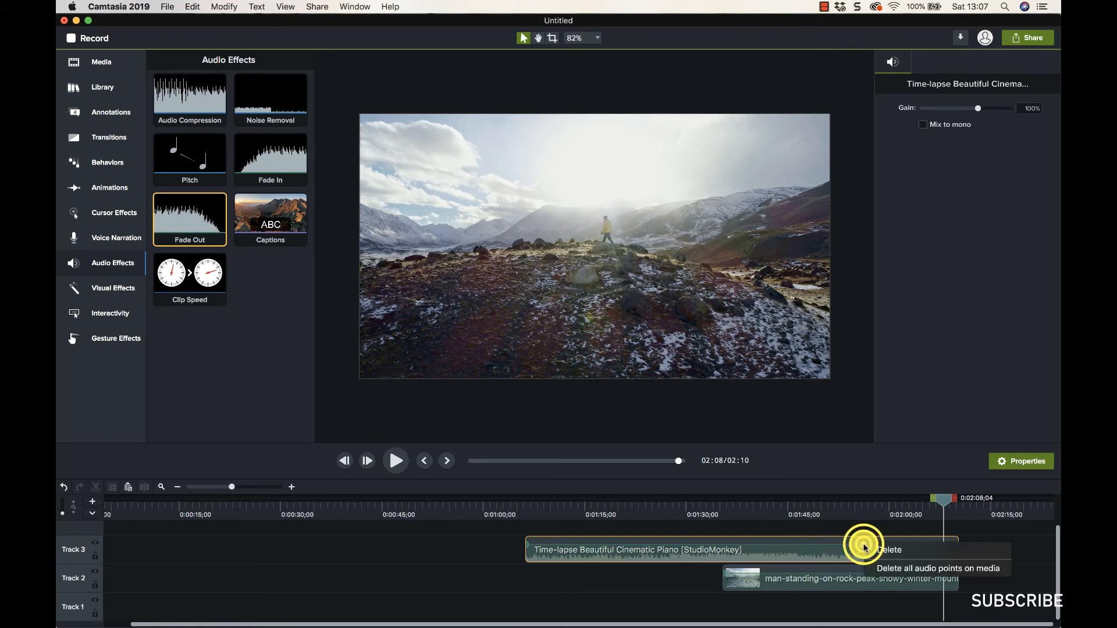
left_click(875, 552)
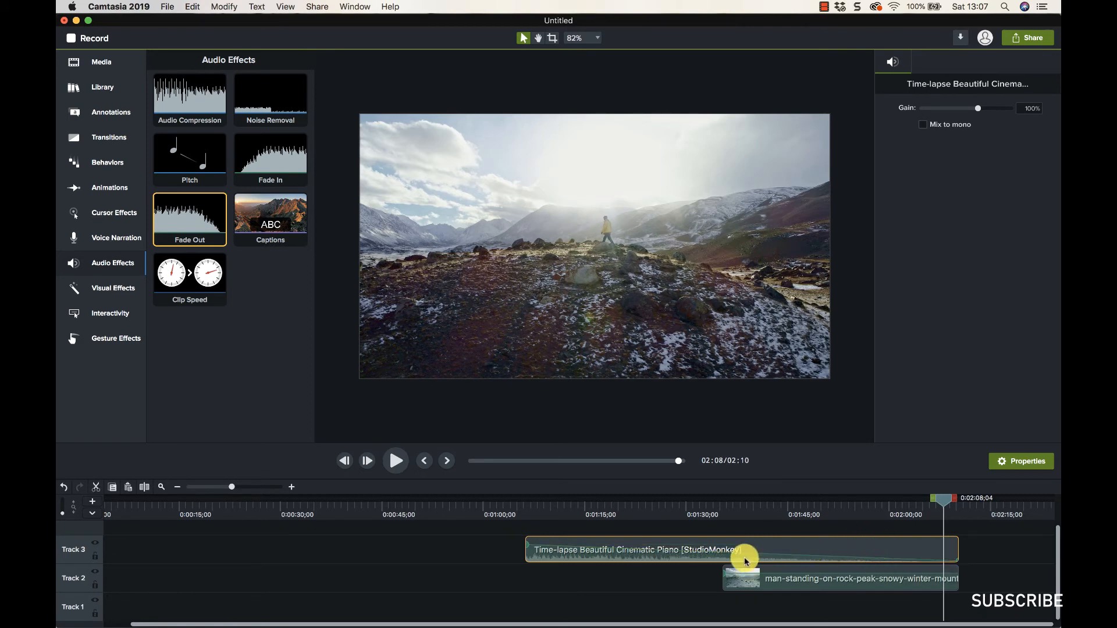
Remove all audio points from the music clip on Track 3
right_click(925, 559)
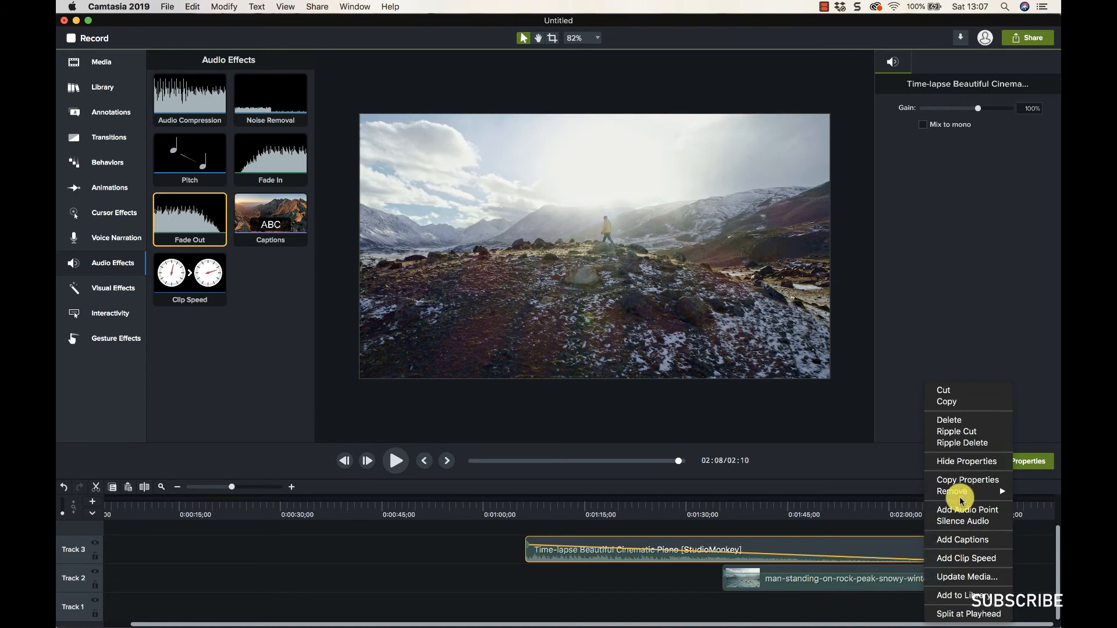
mouse_move(966, 492)
left_click(894, 492)
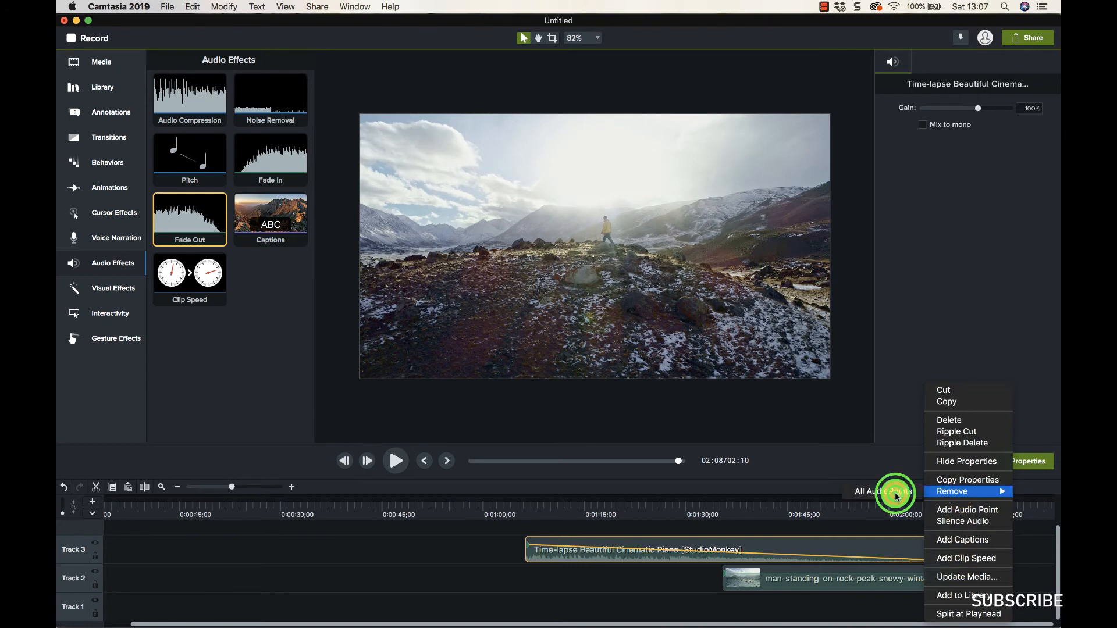
Delete the man-standing-on-rock-peak video clip from Track 2
left_click(855, 586)
right_click(855, 586)
left_click(882, 431)
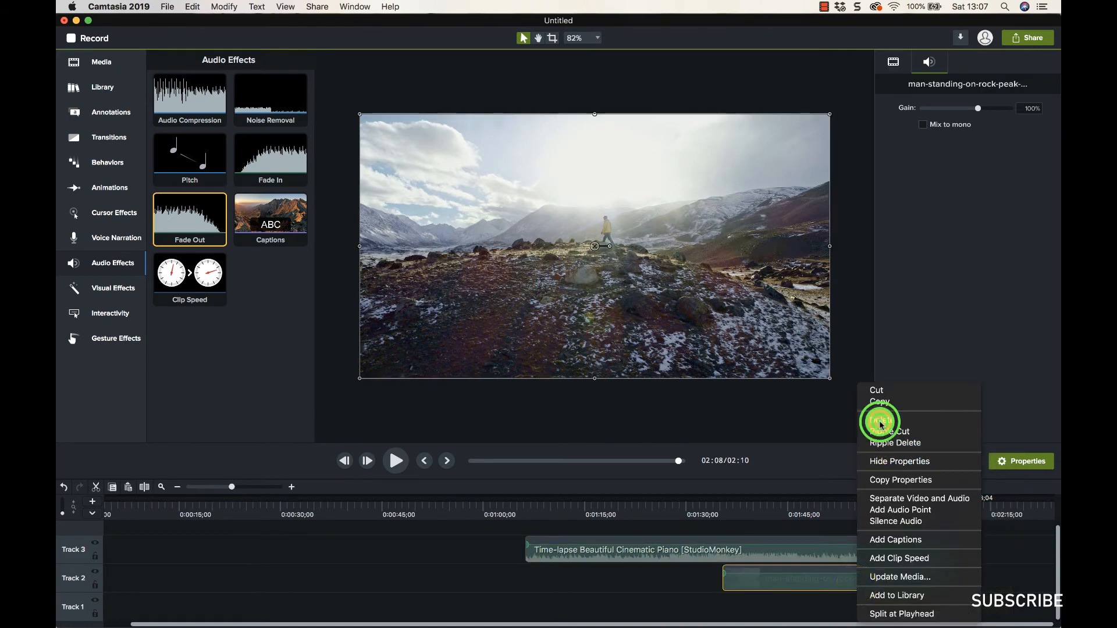
Move the music clip earlier on Track 3 to start at about 0:27 and apply the Clip Speed effect to it
left_click_drag(770, 549, 510, 552)
left_click(181, 279)
left_click_drag(175, 278, 345, 547)
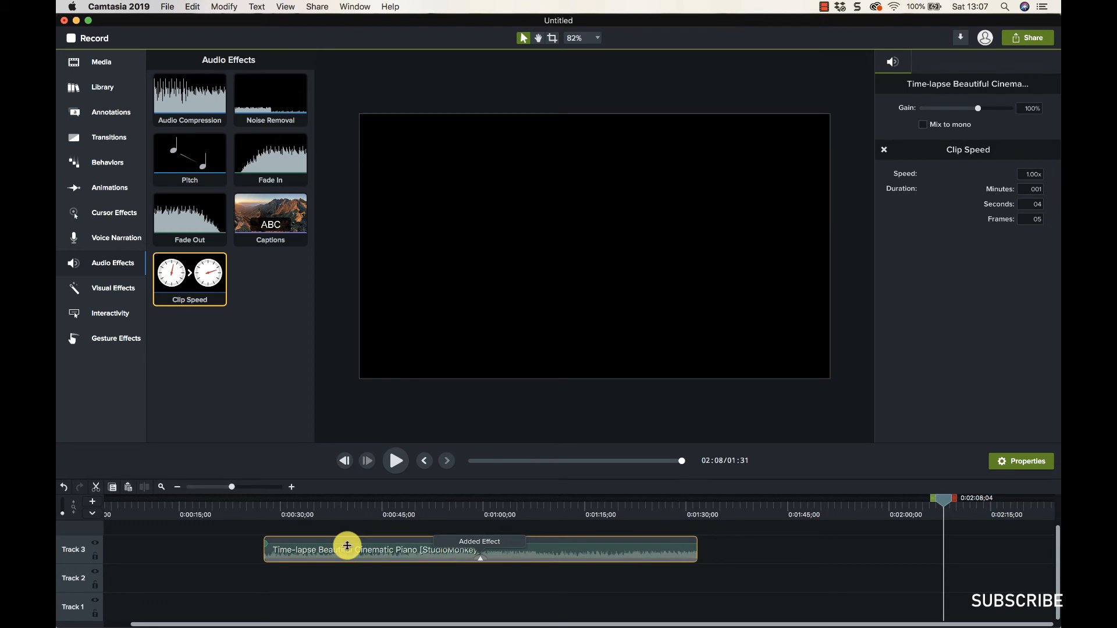
Show the effects on the Track 3 music clip and set its Clip Speed to 5.00x
left_click_drag(937, 499, 452, 531)
left_click(482, 557)
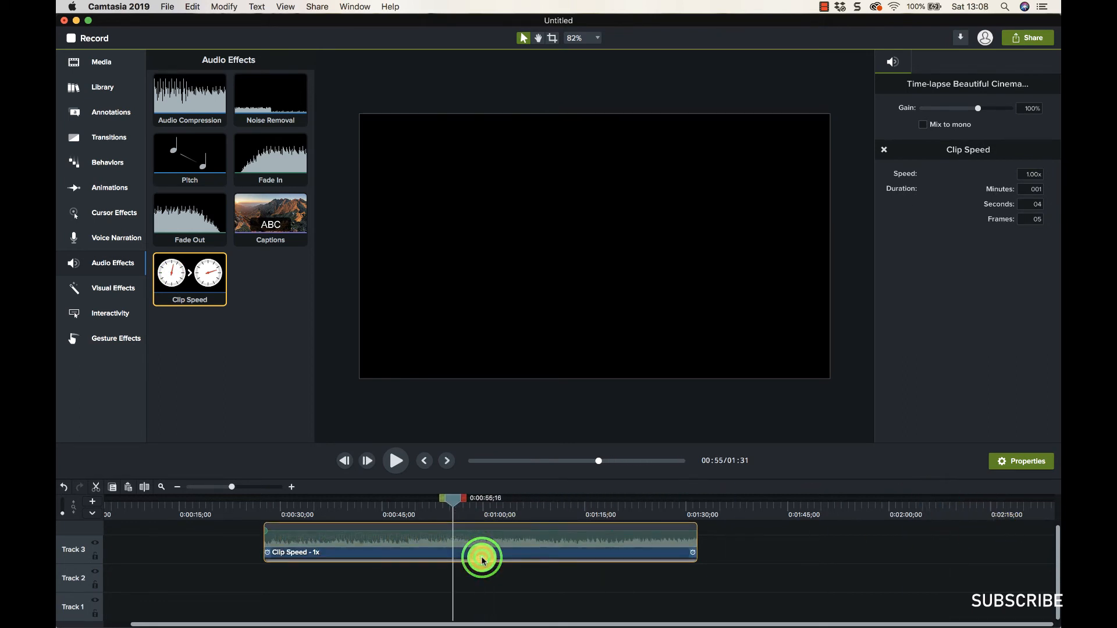
left_click(438, 557)
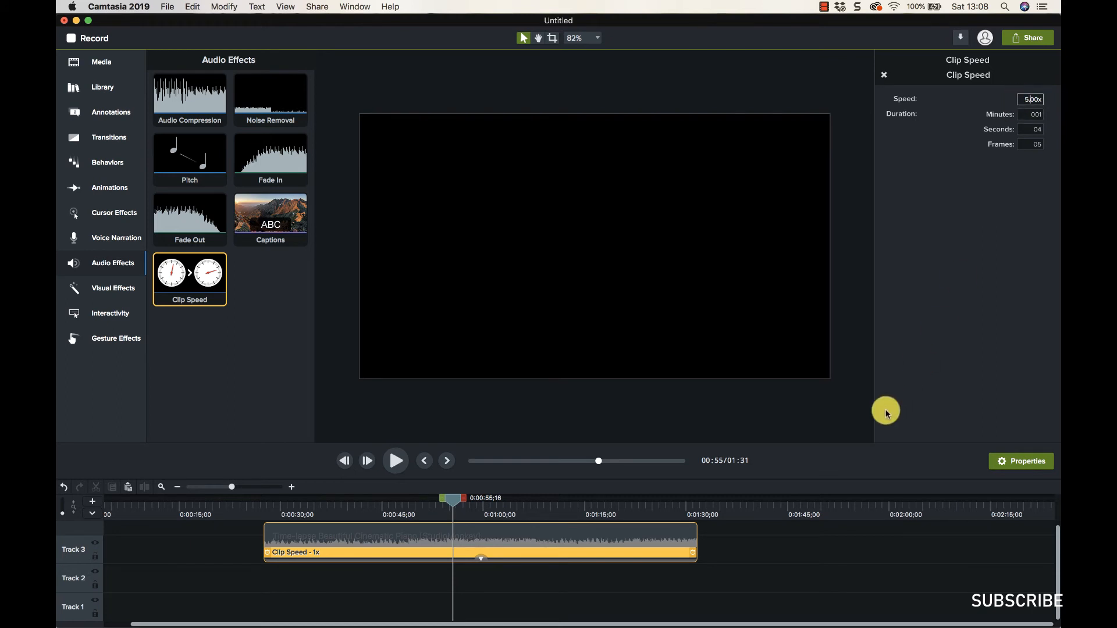
key("Return")
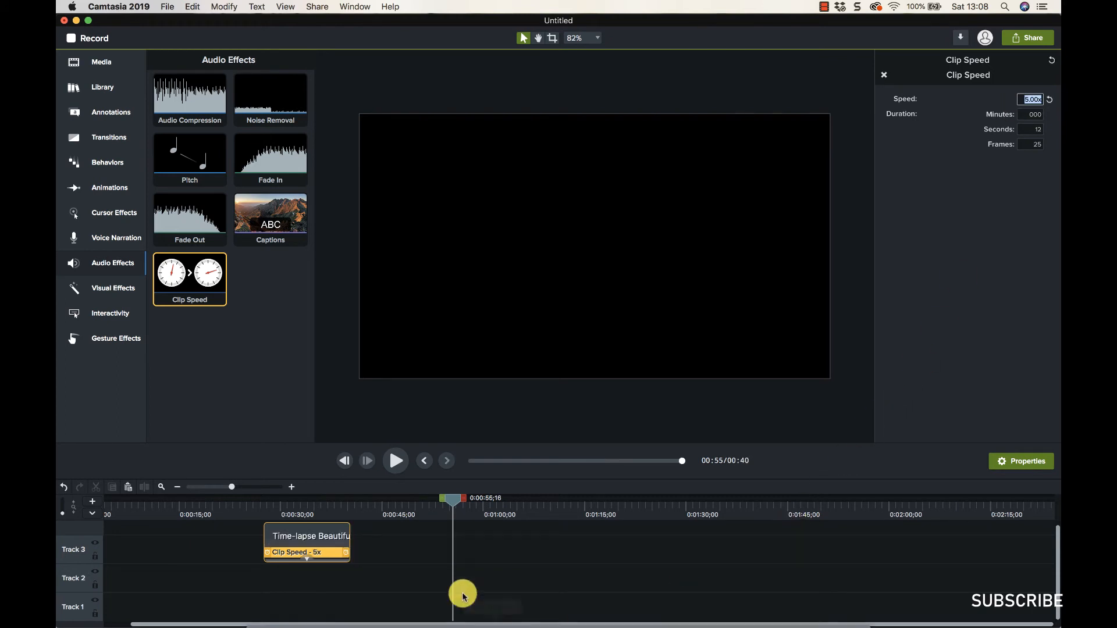
Play the sped-up music clip on Track 3 from about 0:29 to 0:36
left_click(450, 500)
left_click_drag(286, 506, 273, 506)
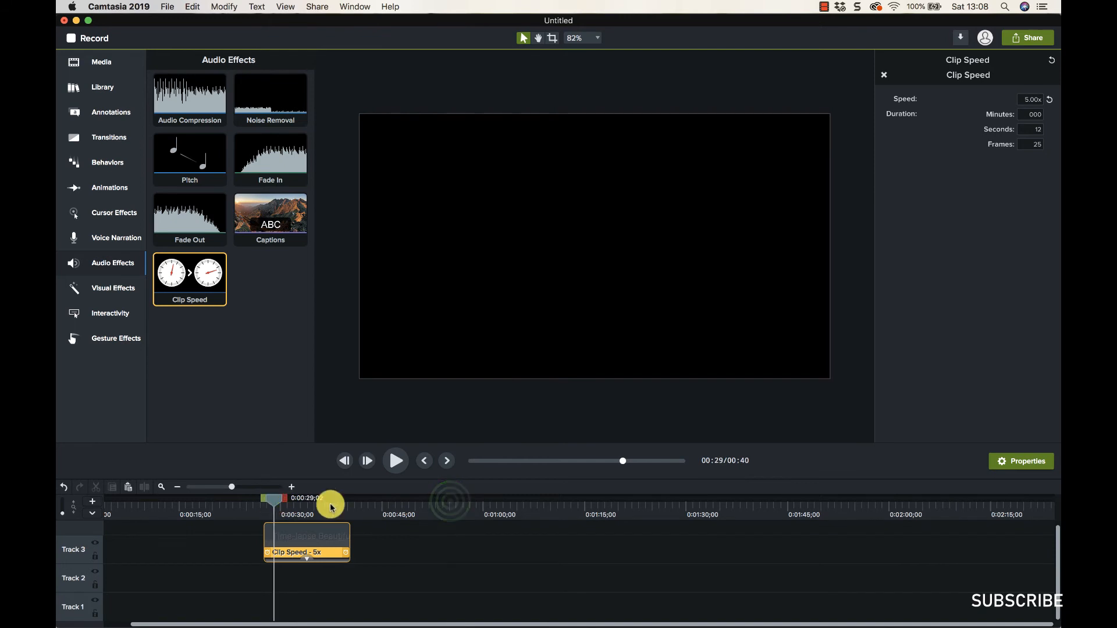
left_click(395, 461)
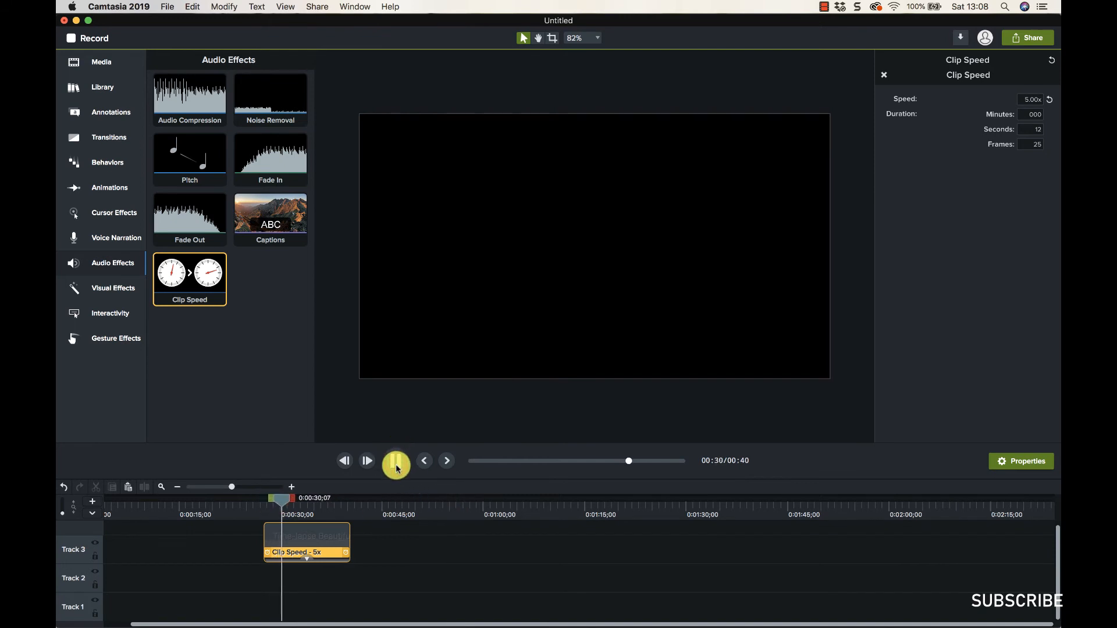
left_click(317, 551)
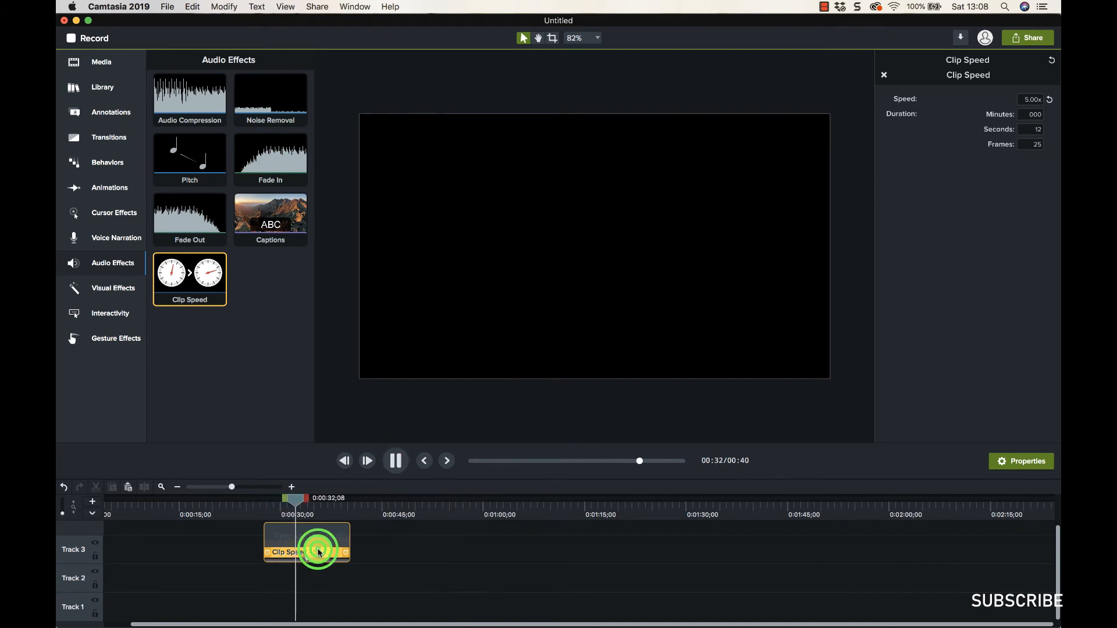
left_click(393, 464)
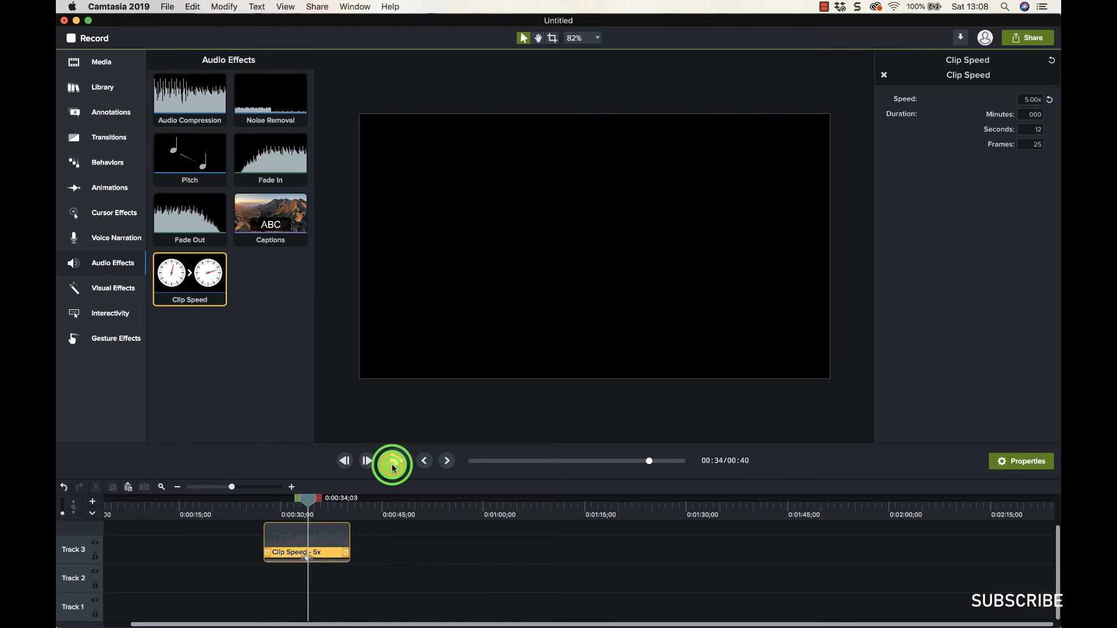
left_click(326, 552)
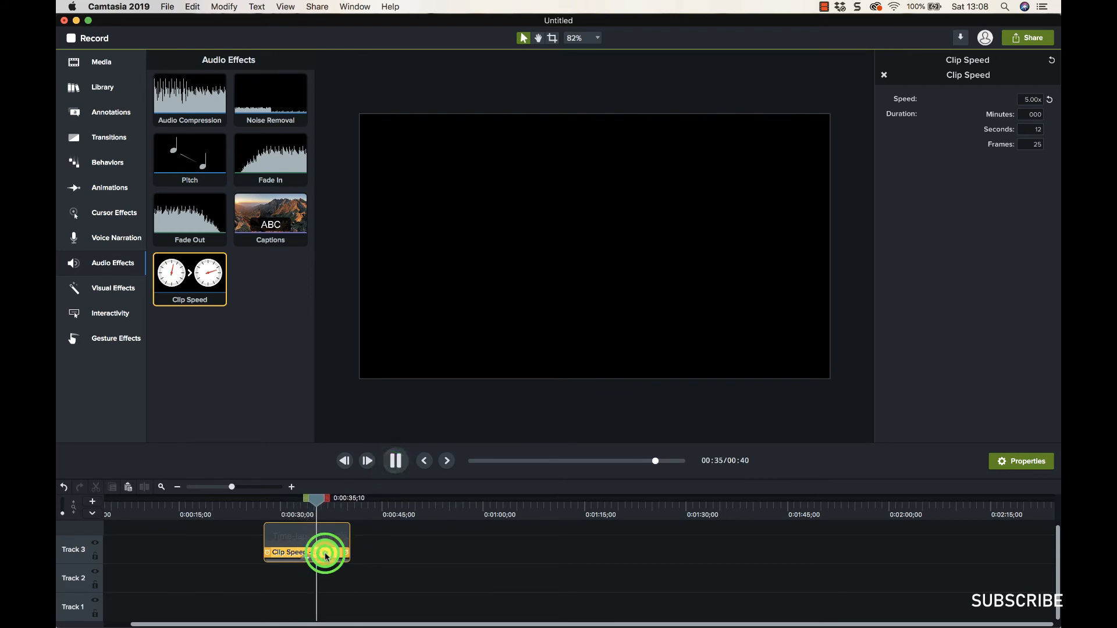
left_click(396, 467)
Extend the music clip's end to a duration of about 0:15;26, reset its Clip Speed to the default and play it briefly
left_click_drag(350, 542, 371, 544)
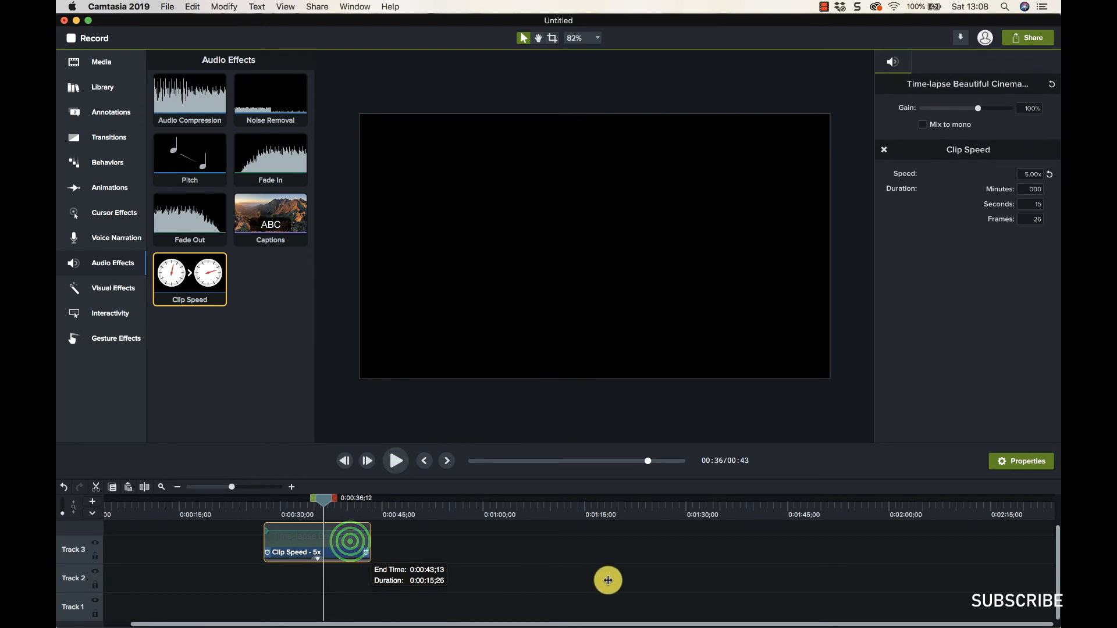
left_click(334, 551)
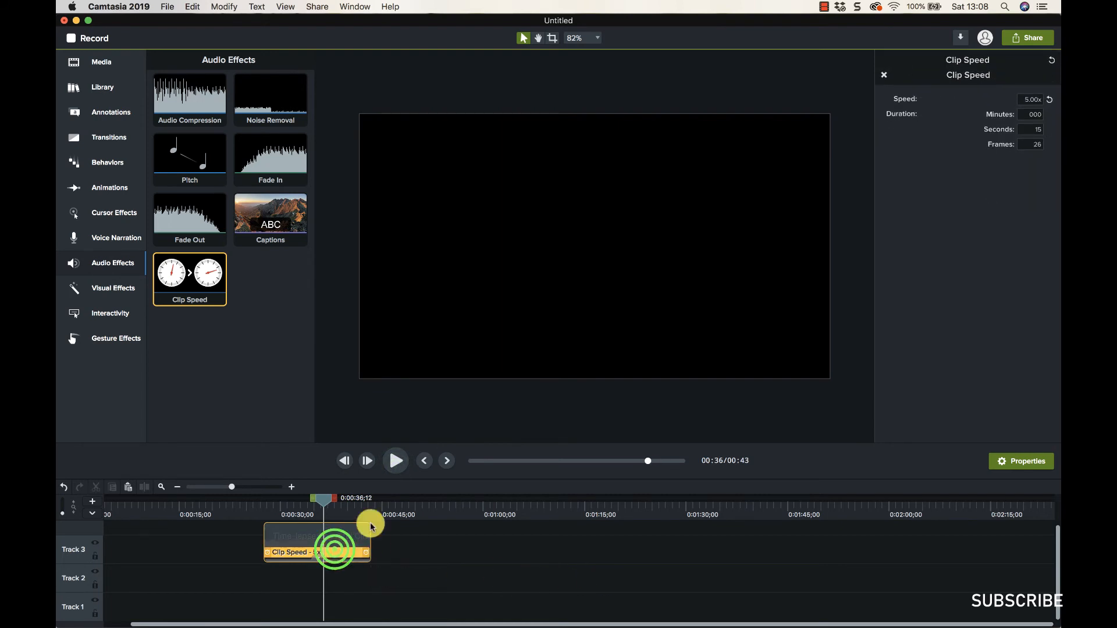
left_click(1049, 99)
left_click(399, 467)
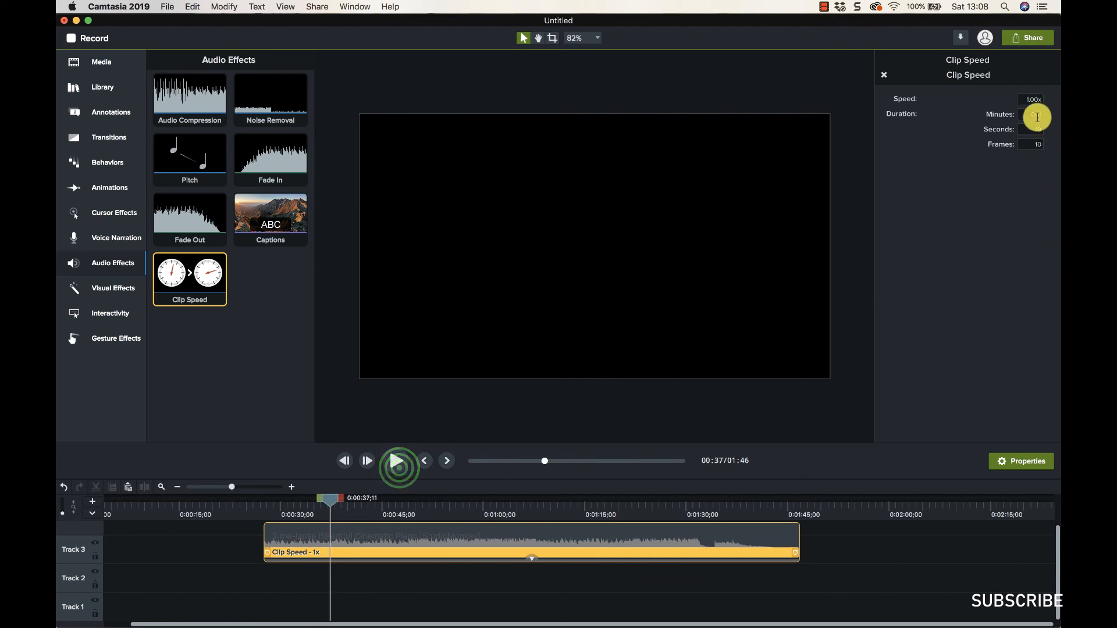
Set the music clip's Clip Speed to 2.00x and play it from about 0:37
left_click(1029, 102)
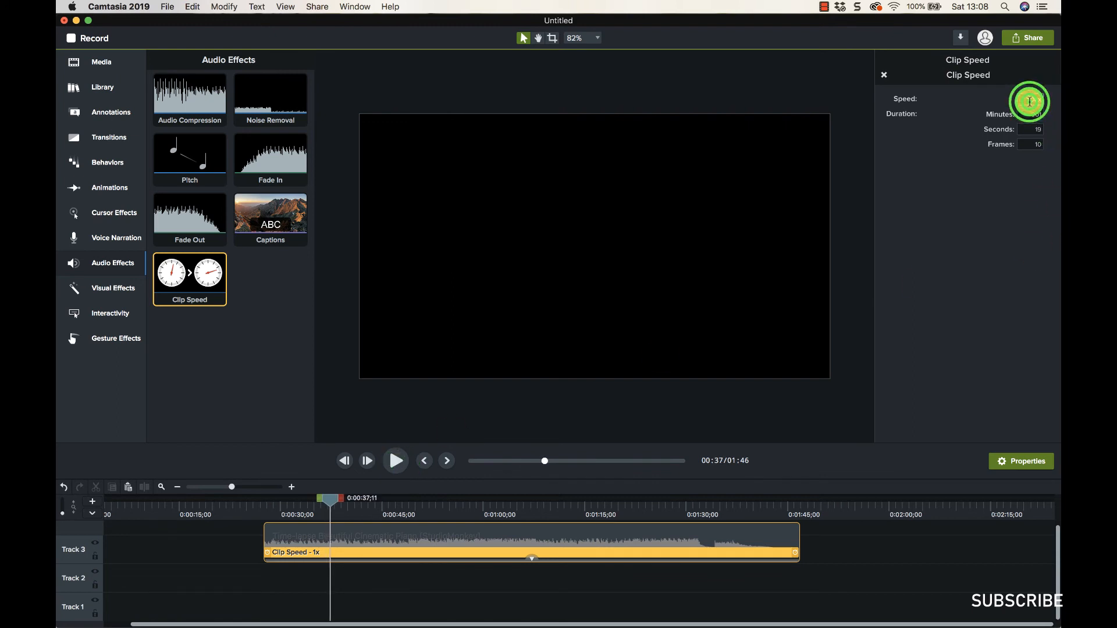
type("2")
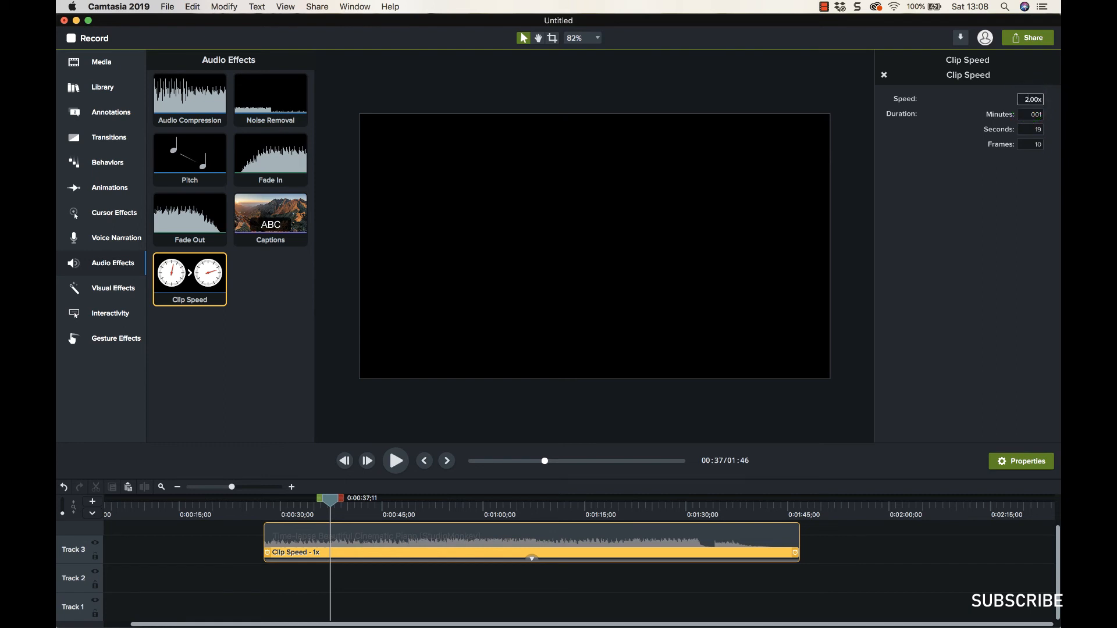
key("Return")
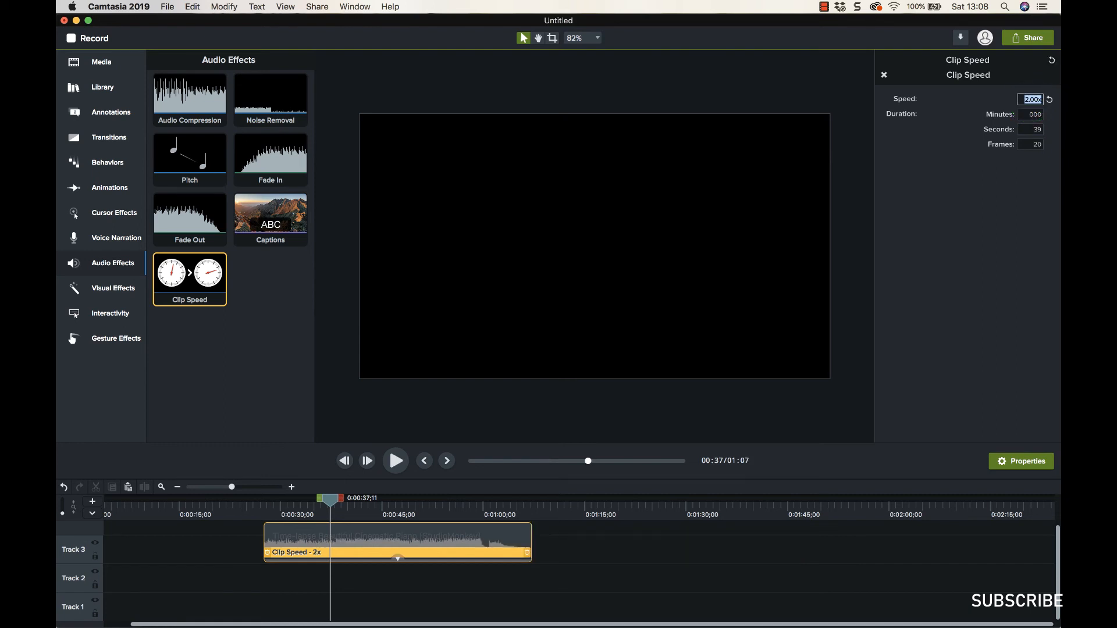
left_click(406, 461)
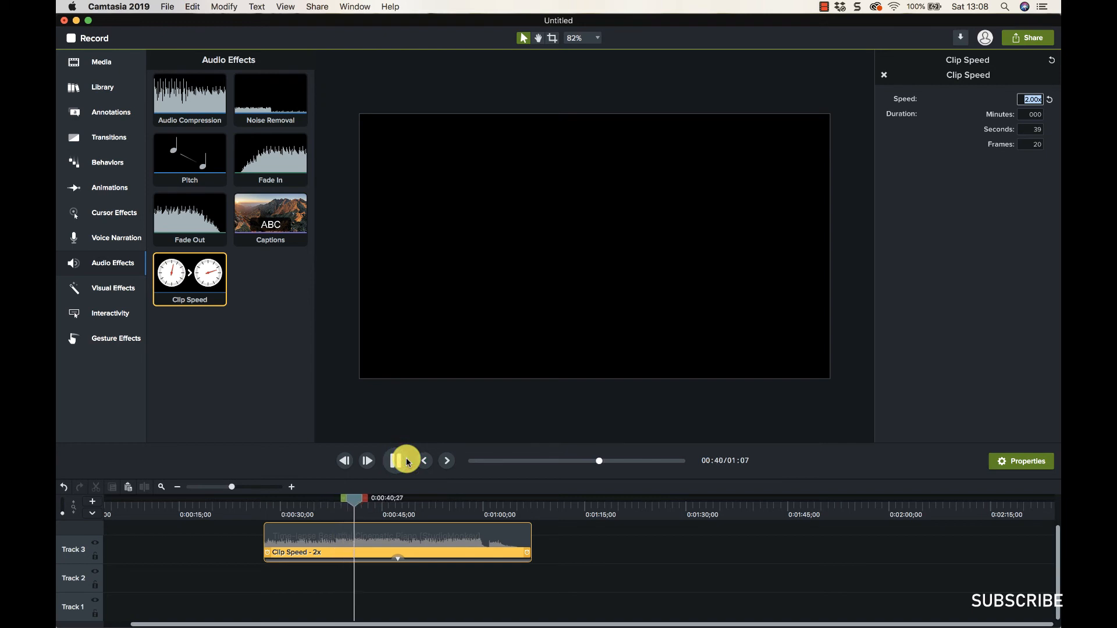
left_click(399, 461)
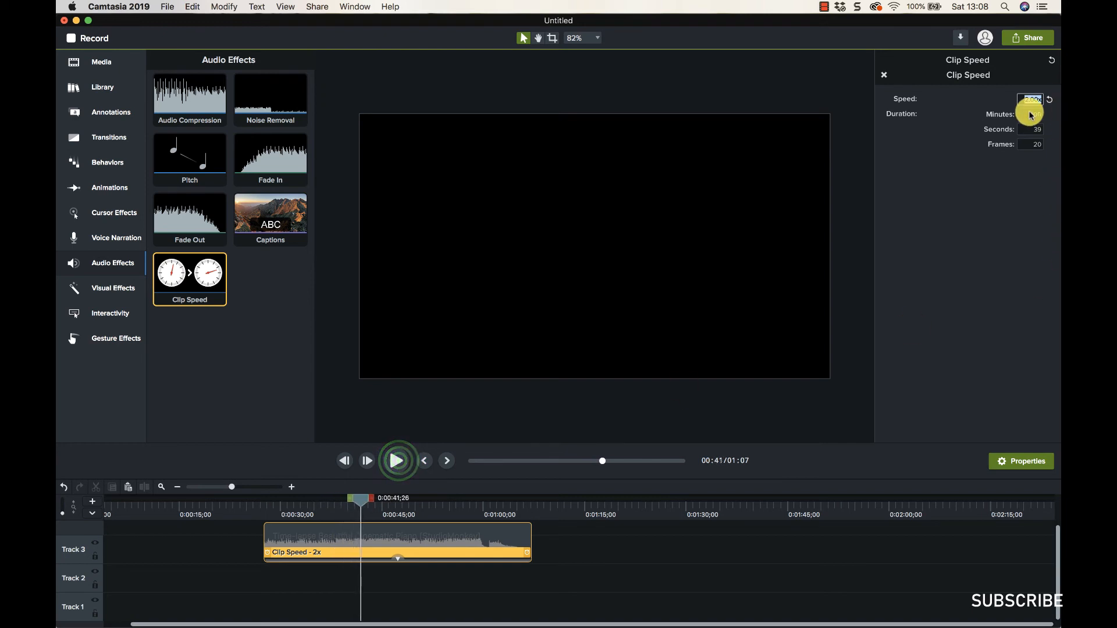
Slow the music clip to a Clip Speed of 0.50x and play it from about 0:41
left_click(1034, 100)
left_click_drag(1040, 99, 1007, 99)
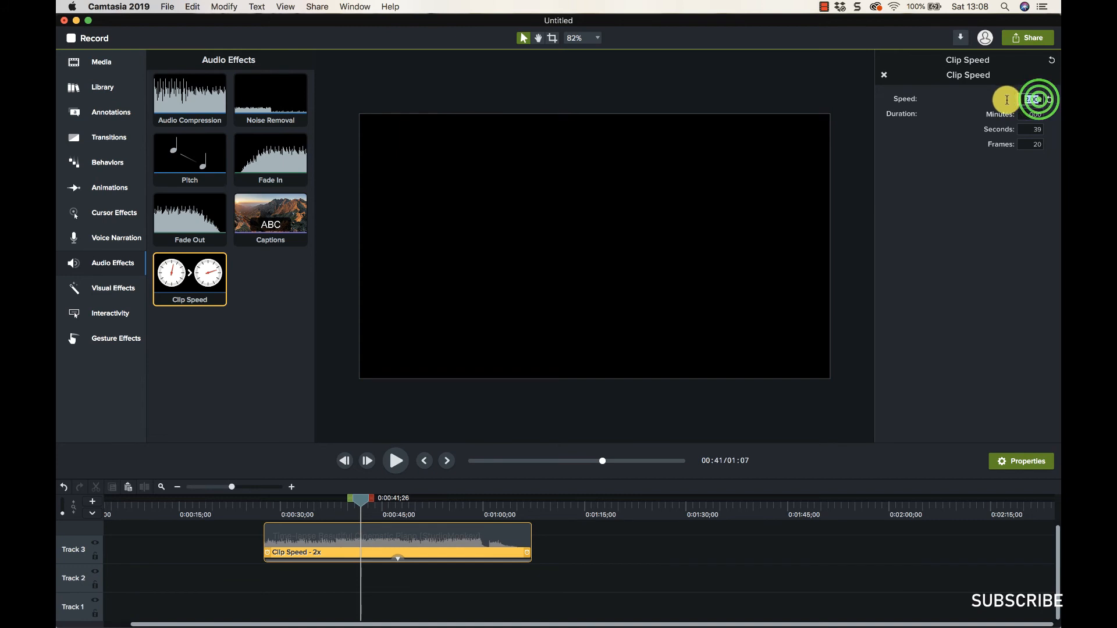
key("BackSpace")
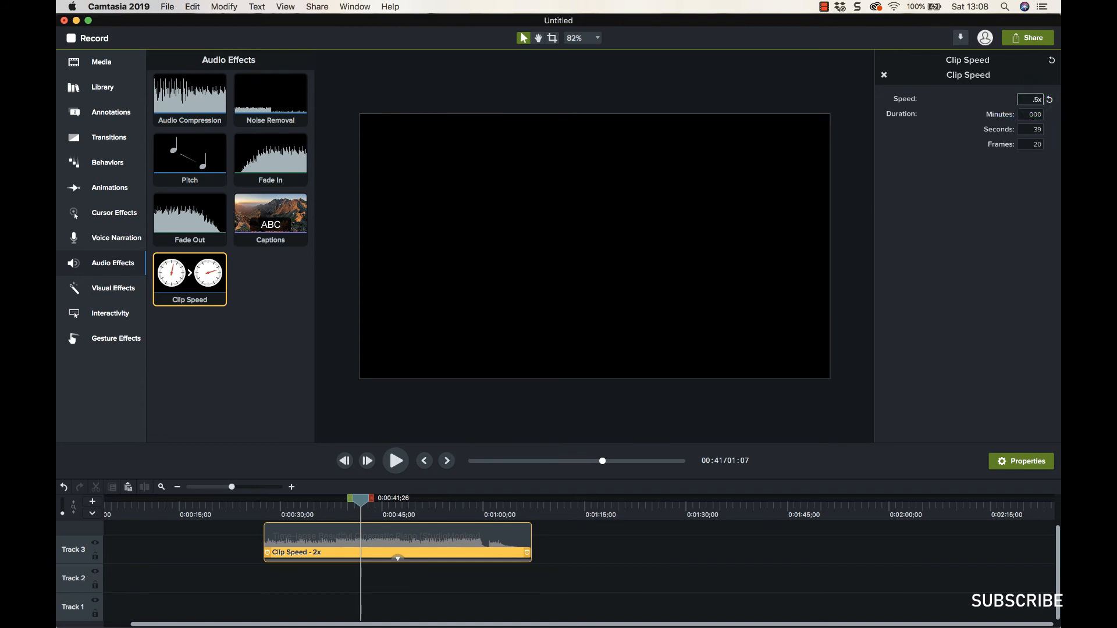
key("Return")
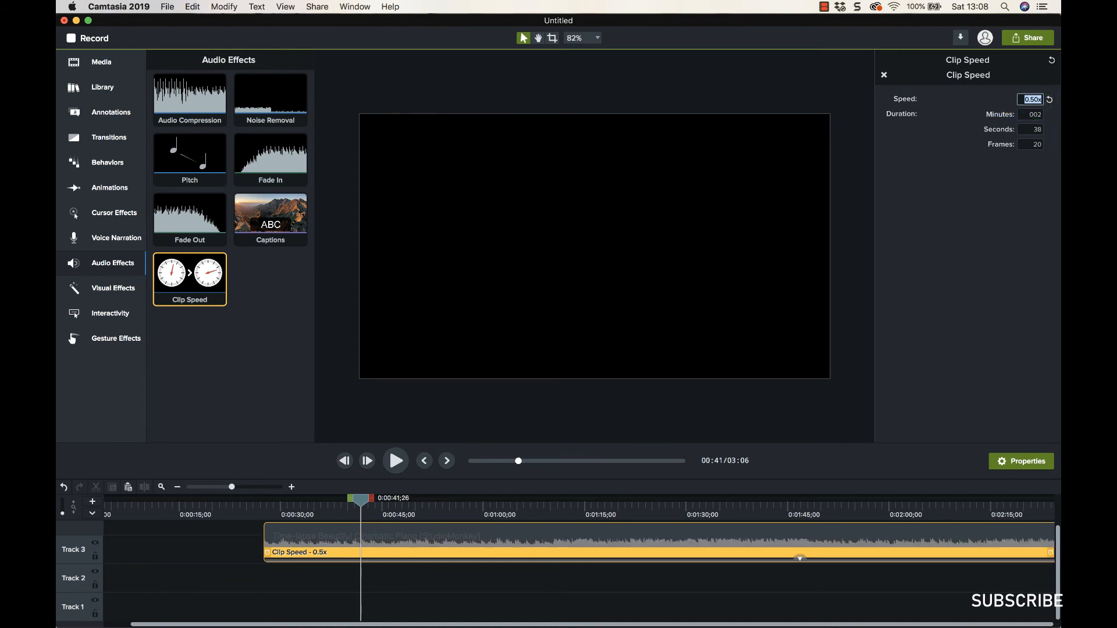
left_click(395, 463)
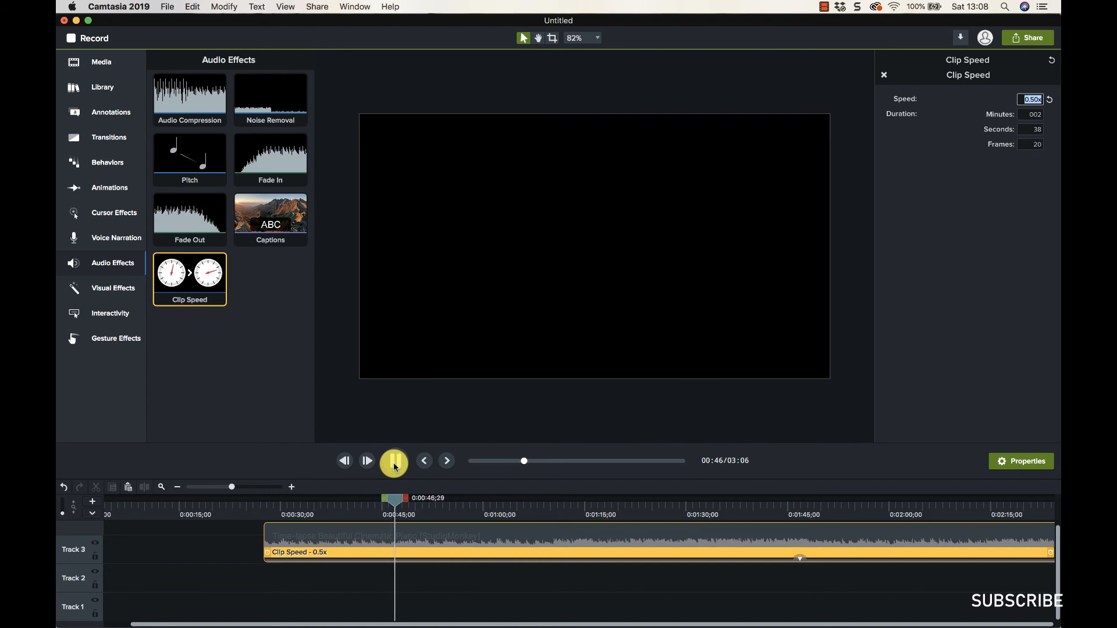
left_click(393, 464)
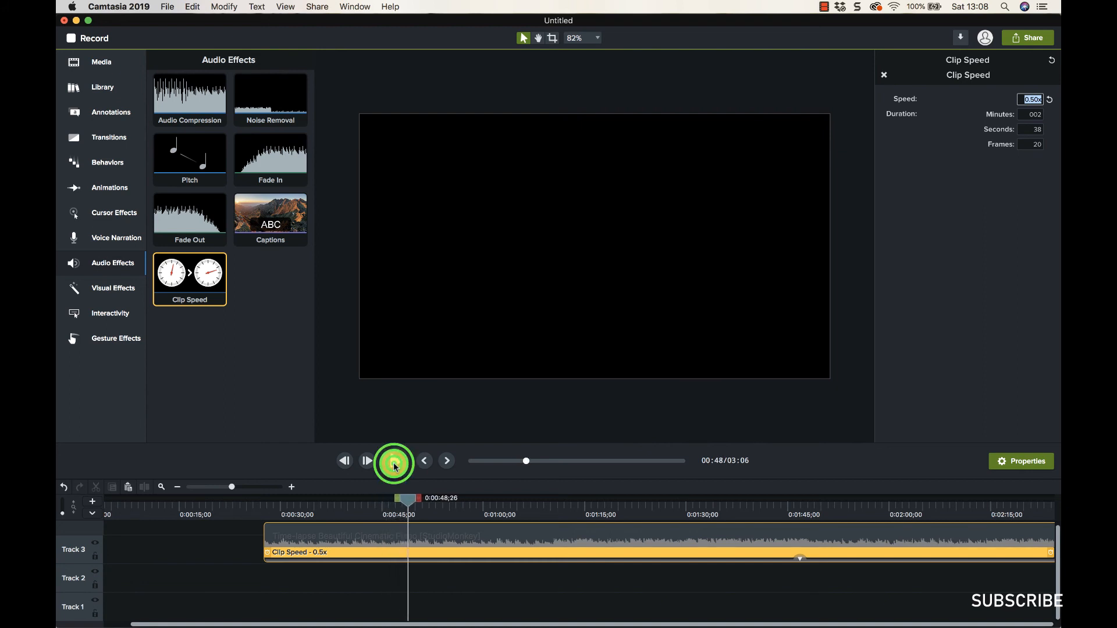
Move the slowed music clip down to Track 2 and delete it from the timeline
left_click_drag(361, 536, 234, 589)
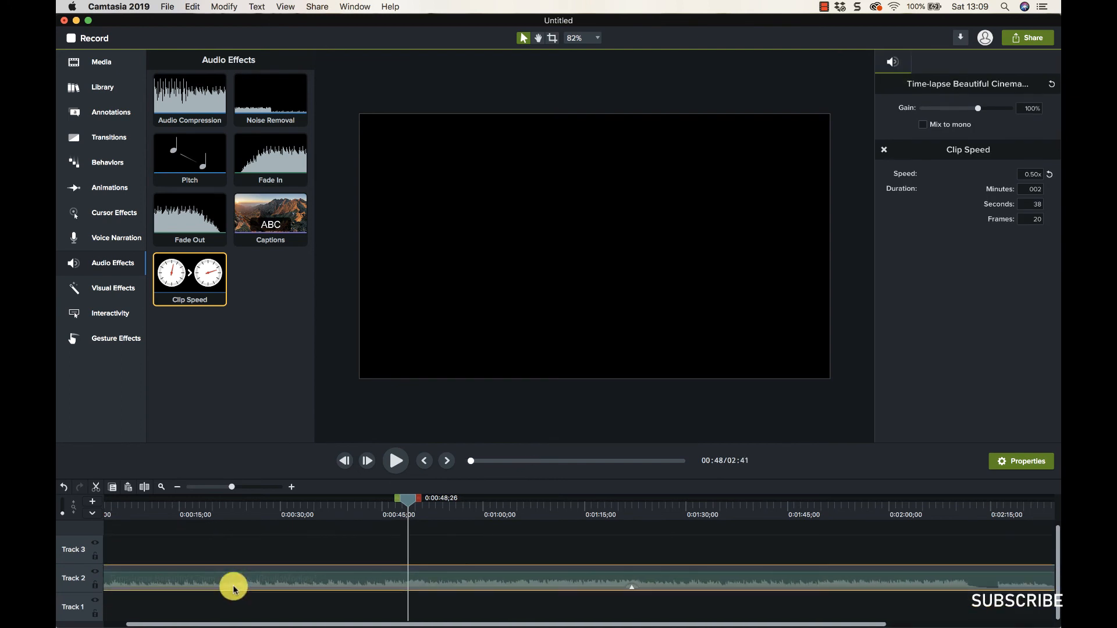
right_click(238, 586)
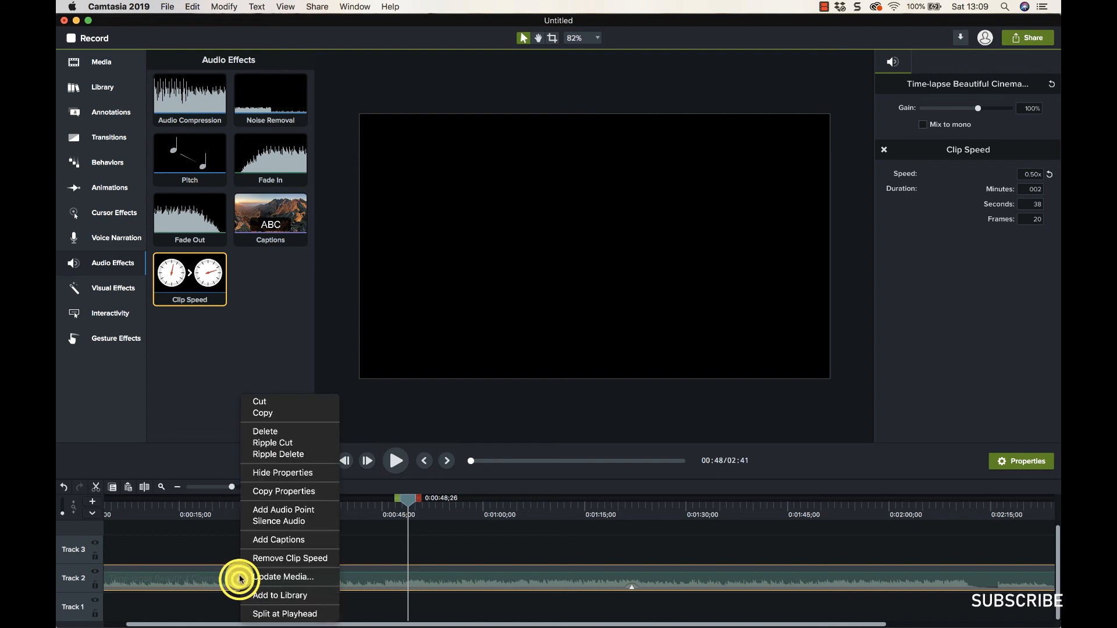
left_click(273, 436)
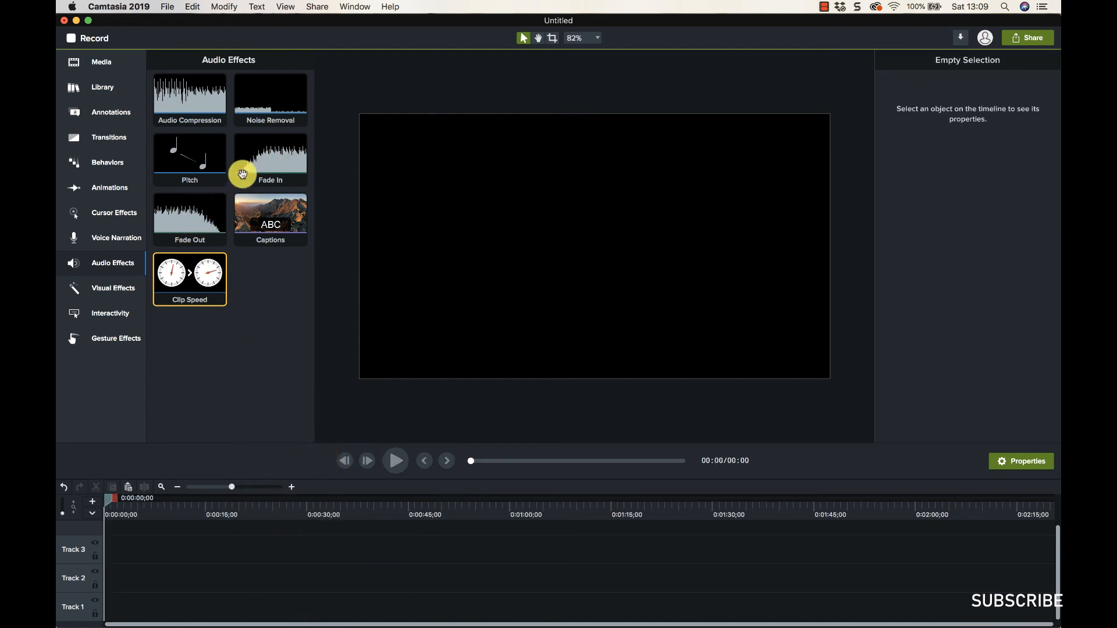
left_click(252, 106)
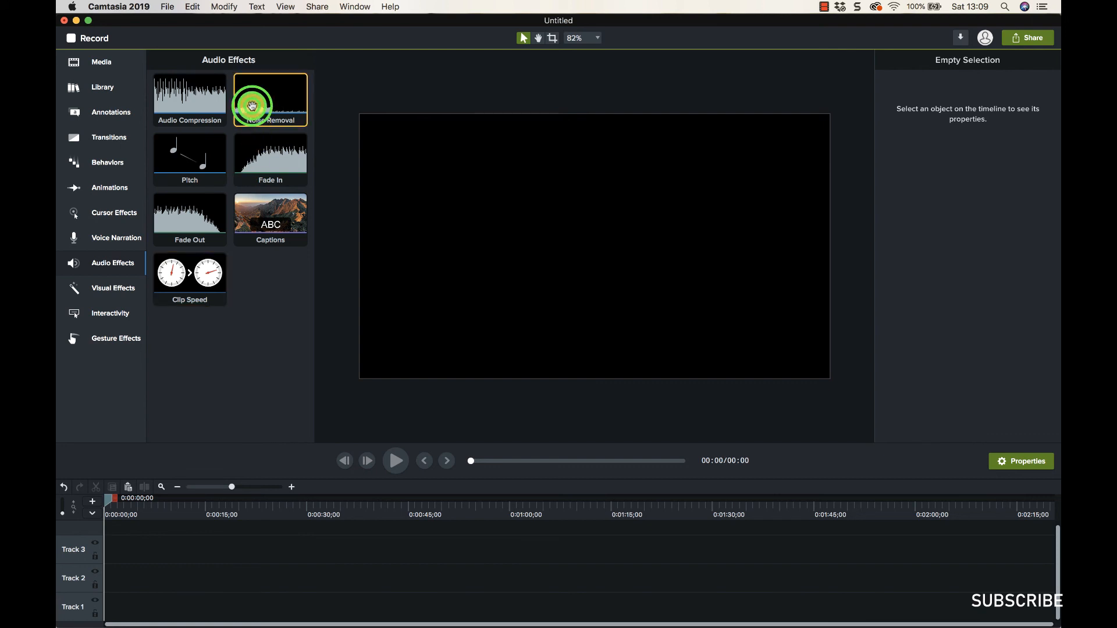
left_click(224, 324)
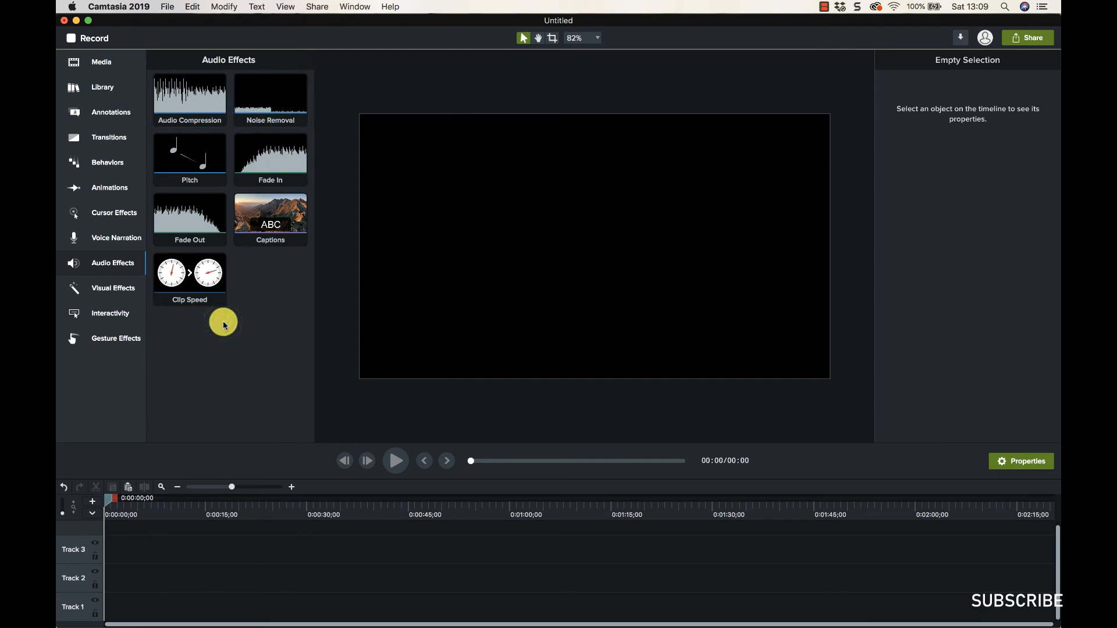